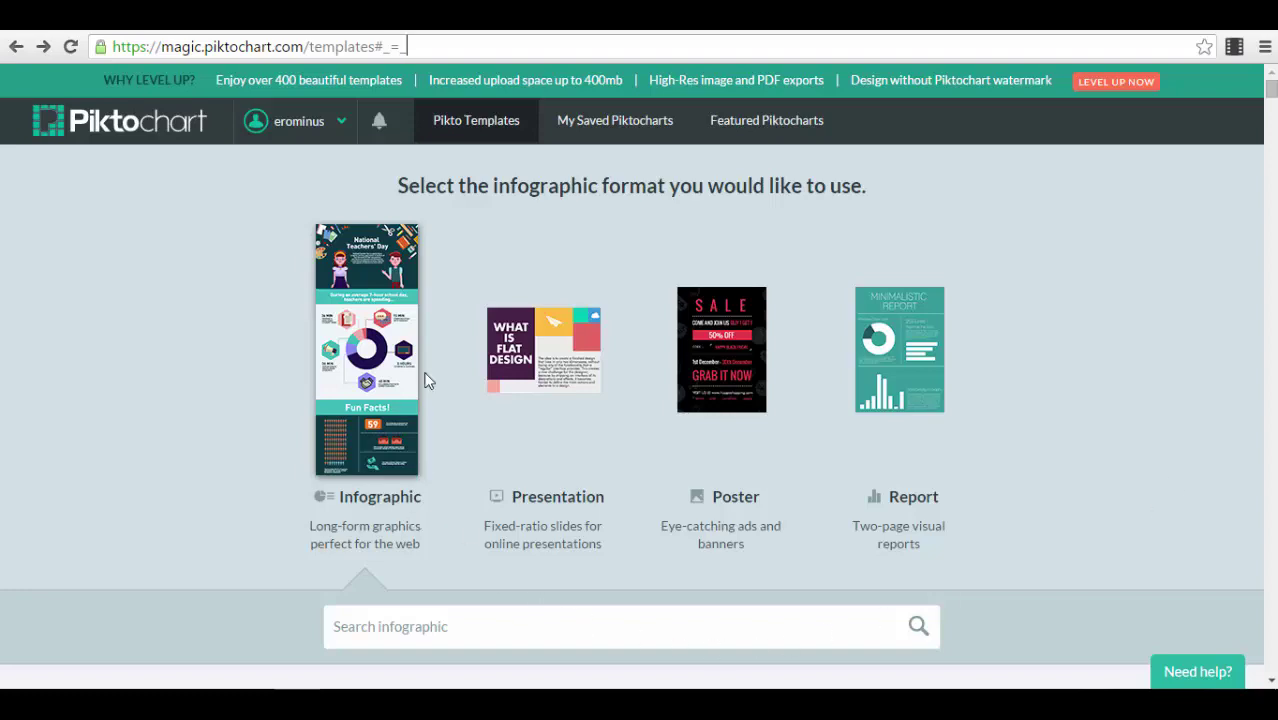
Look through the free infographic templates, preview the full design of The Startup Way, and close the preview.
{"action": "scroll", "coordinate": [432, 409], "scroll_direction": "down", "scroll_amount": 4}
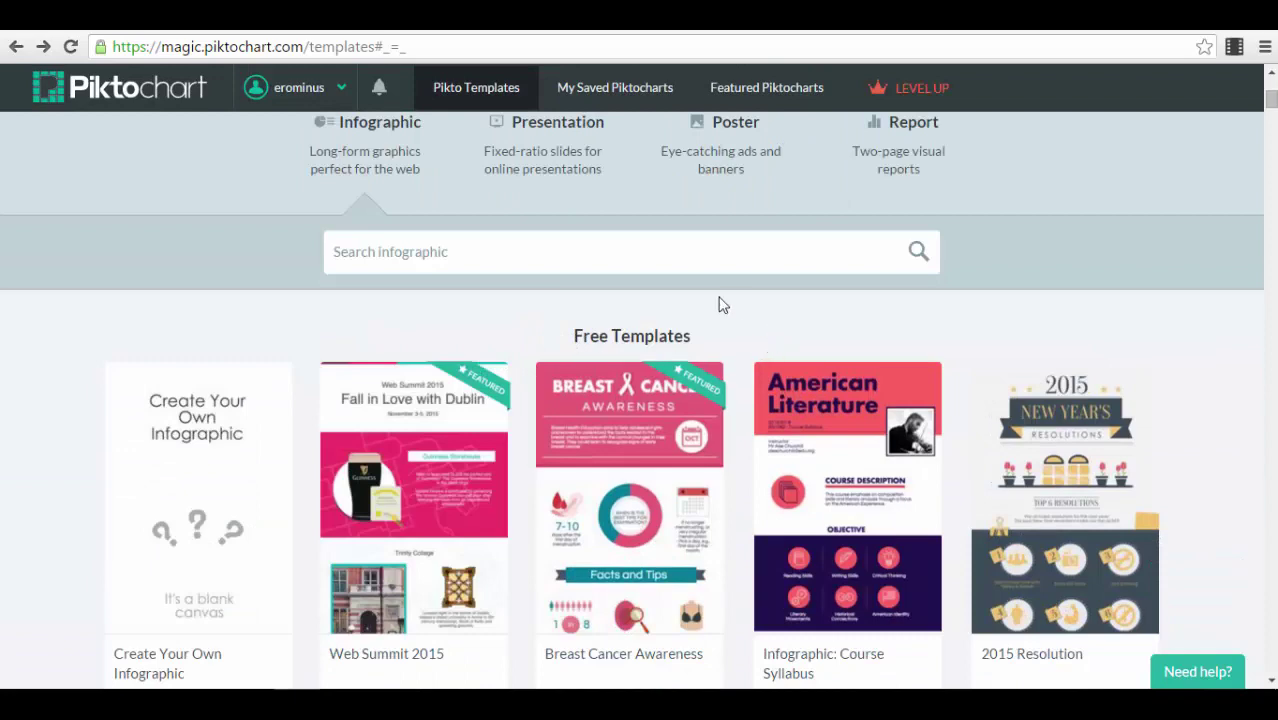
{"action": "scroll", "coordinate": [209, 329], "scroll_direction": "down", "scroll_amount": 5}
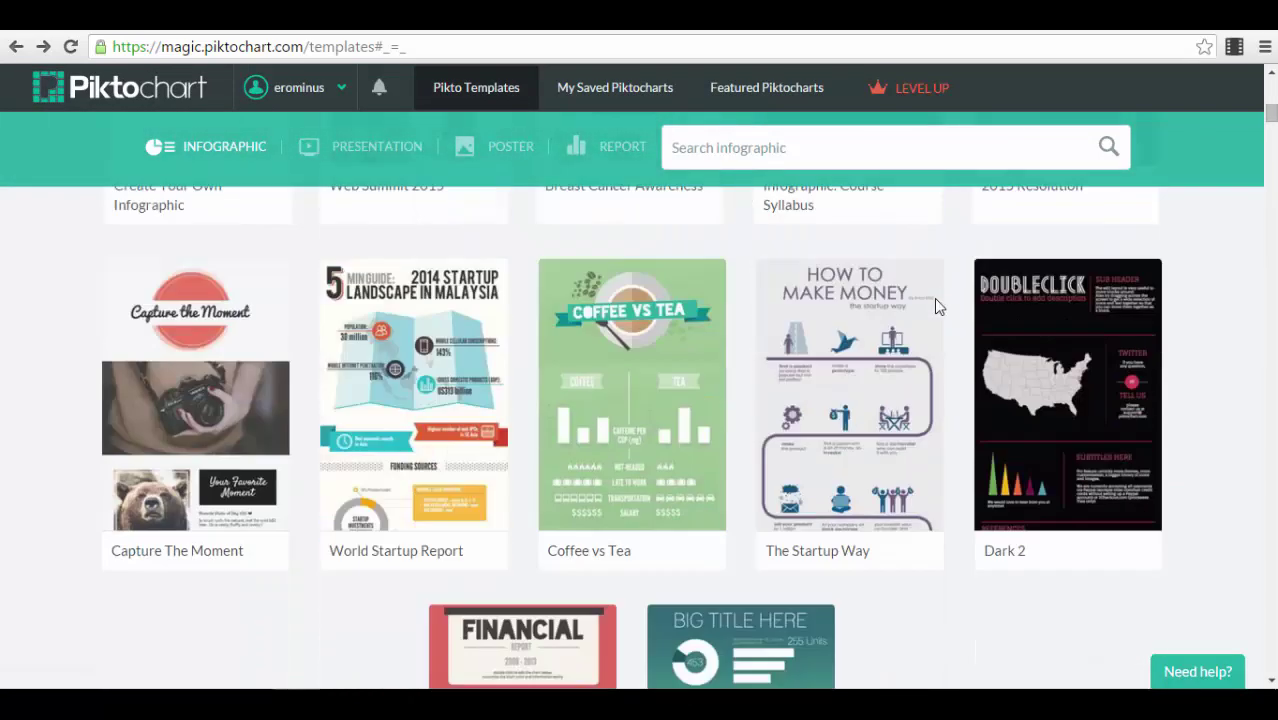
{"action": "mouse_move", "coordinate": [914, 487]}
{"action": "mouse_move", "coordinate": [835, 503]}
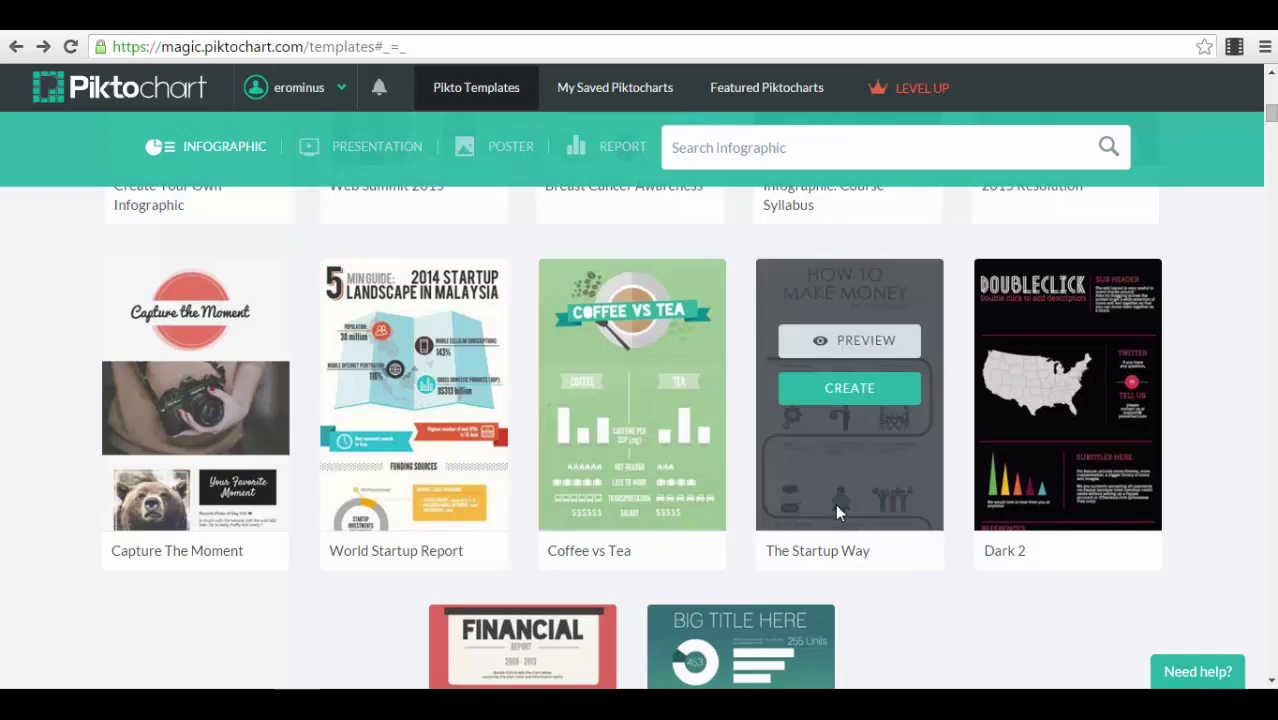
{"action": "left_click", "coordinate": [853, 342]}
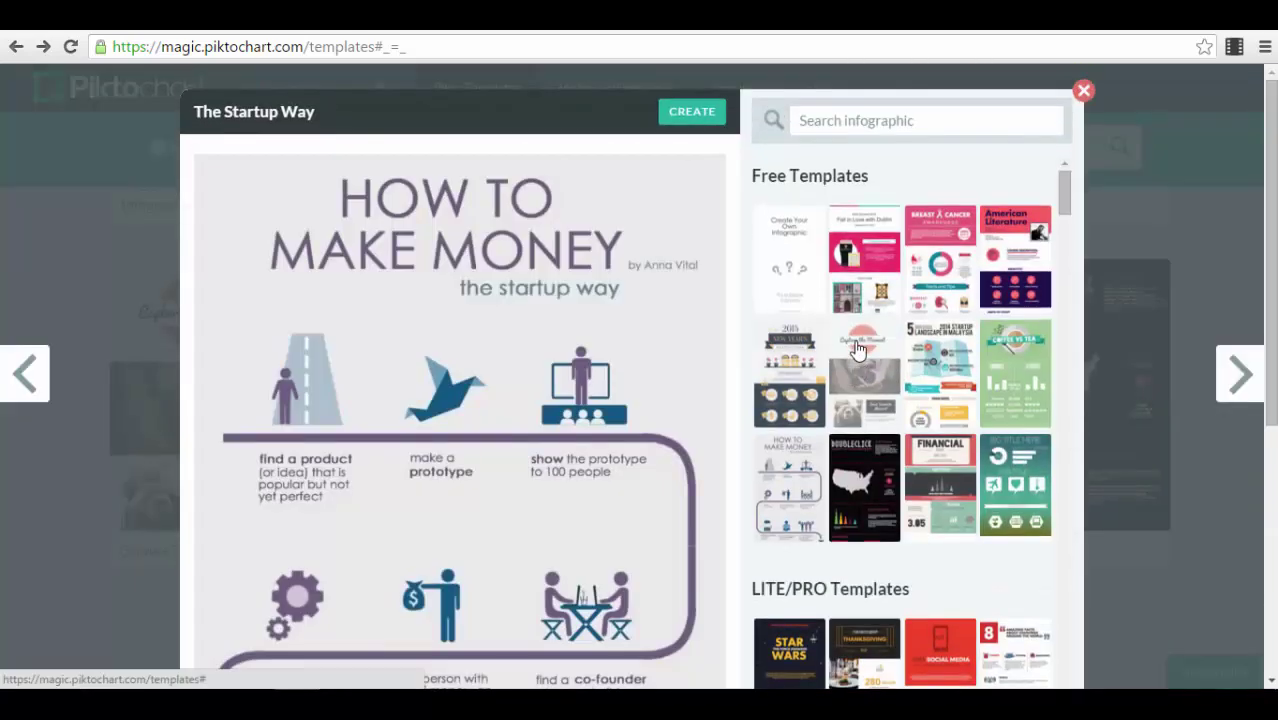
{"action": "scroll", "coordinate": [582, 357], "scroll_direction": "down", "scroll_amount": 3}
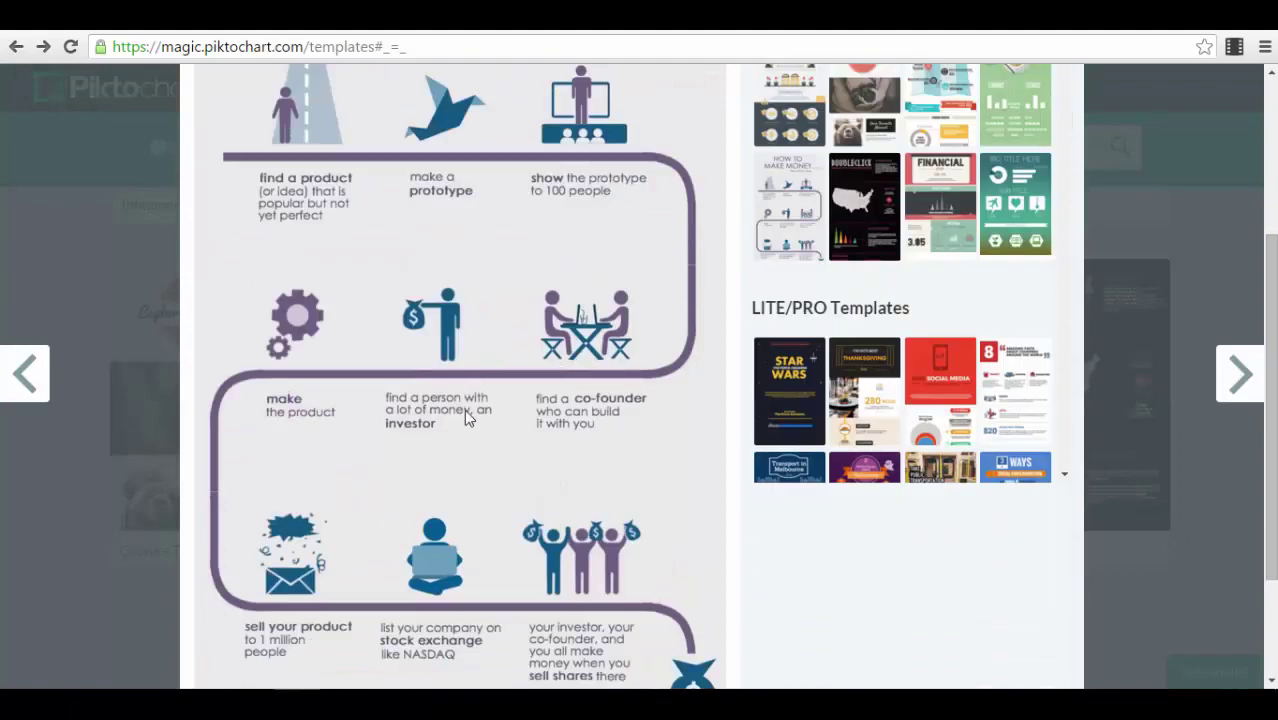
{"action": "scroll", "coordinate": [464, 418], "scroll_direction": "down", "scroll_amount": 2}
{"action": "scroll", "coordinate": [579, 431], "scroll_direction": "up", "scroll_amount": 5}
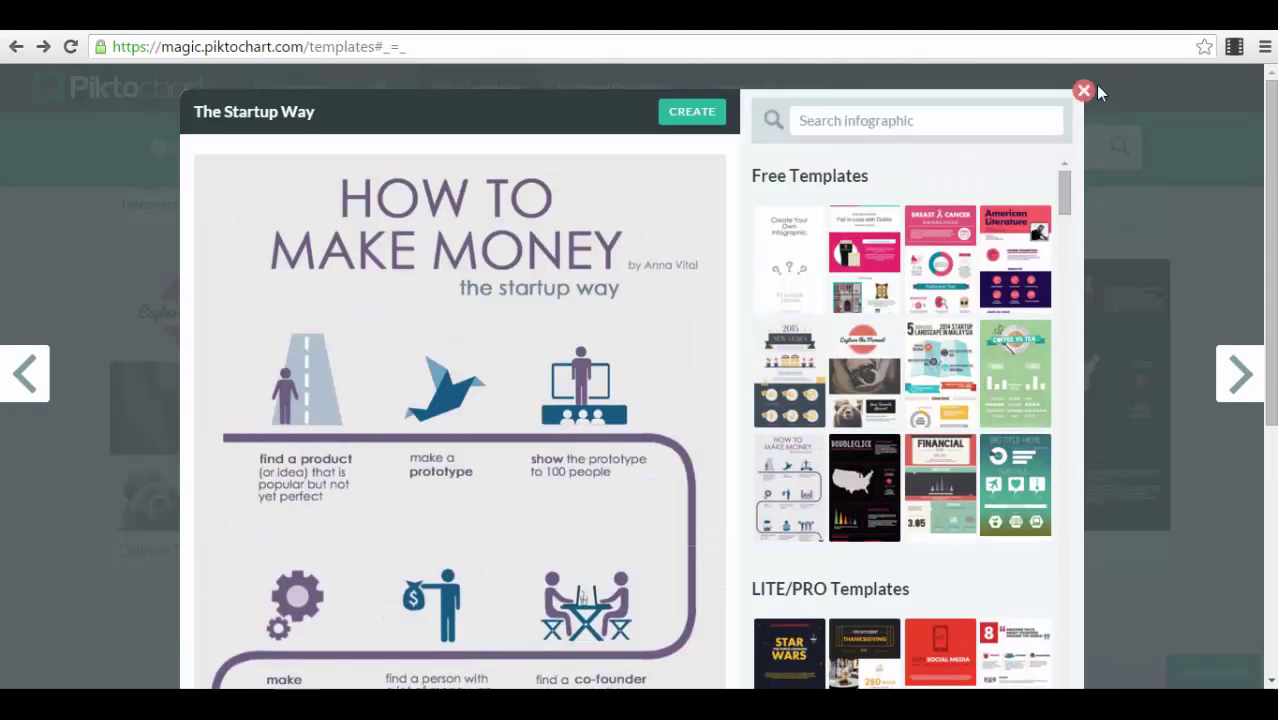
{"action": "left_click", "coordinate": [1085, 91]}
Create a new infographic from the free template The Startup Way.
{"action": "scroll", "coordinate": [830, 220], "scroll_direction": "down", "scroll_amount": 1}
{"action": "mouse_move", "coordinate": [860, 262]}
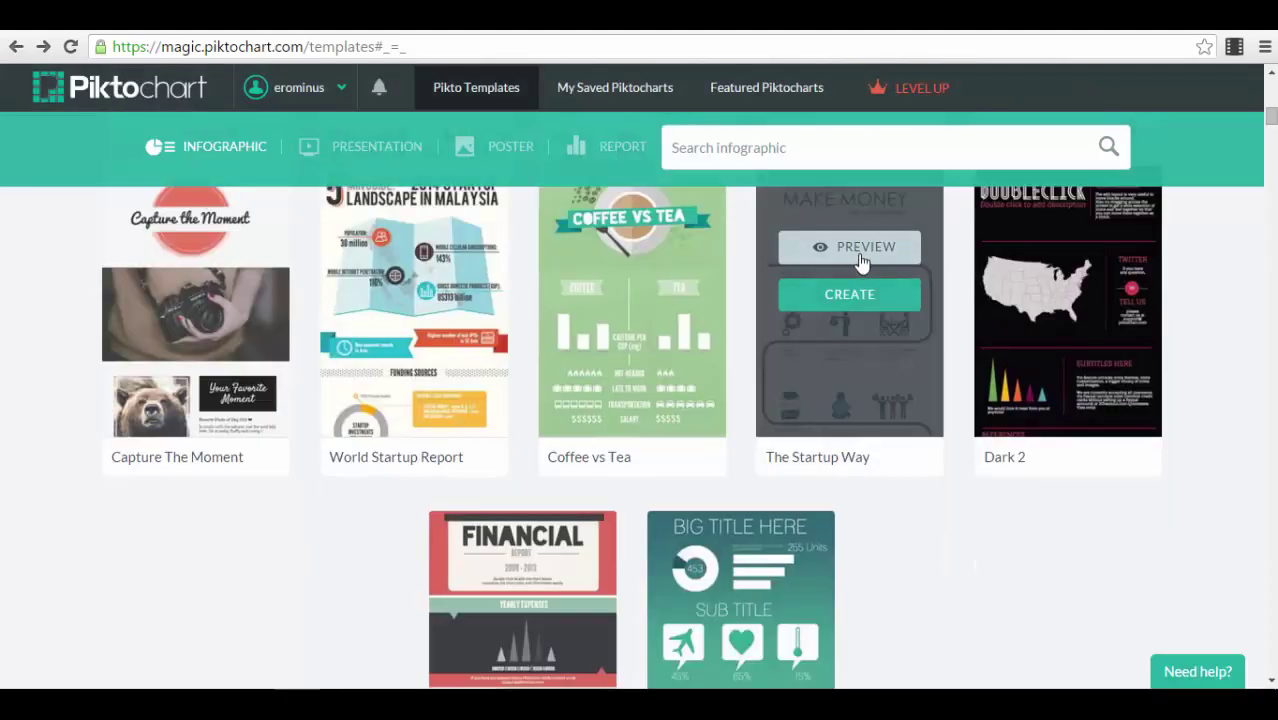
{"action": "left_click", "coordinate": [857, 306]}
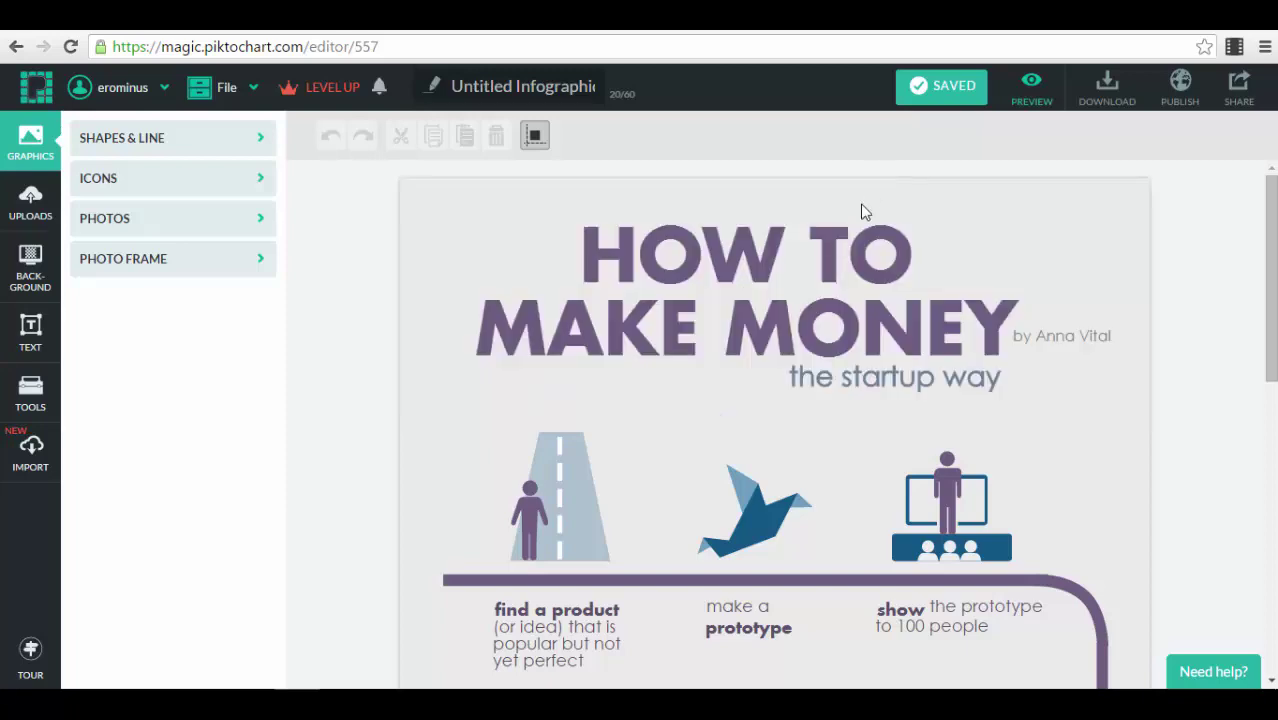
Look over all blocks of the new infographic from the title to the footer and dismiss the cut-off line tip.
{"action": "scroll", "coordinate": [816, 292], "scroll_direction": "down", "scroll_amount": 2}
{"action": "scroll", "coordinate": [816, 300], "scroll_direction": "down", "scroll_amount": 5}
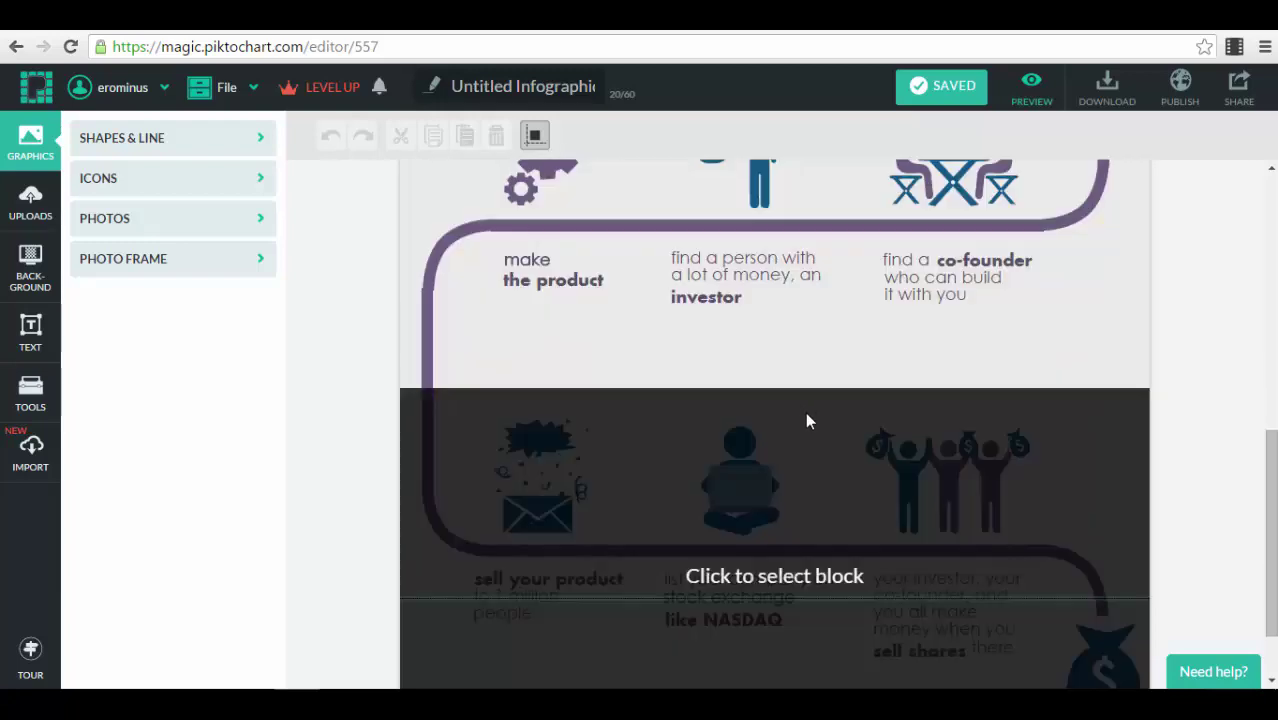
{"action": "scroll", "coordinate": [807, 349], "scroll_direction": "up", "scroll_amount": 7}
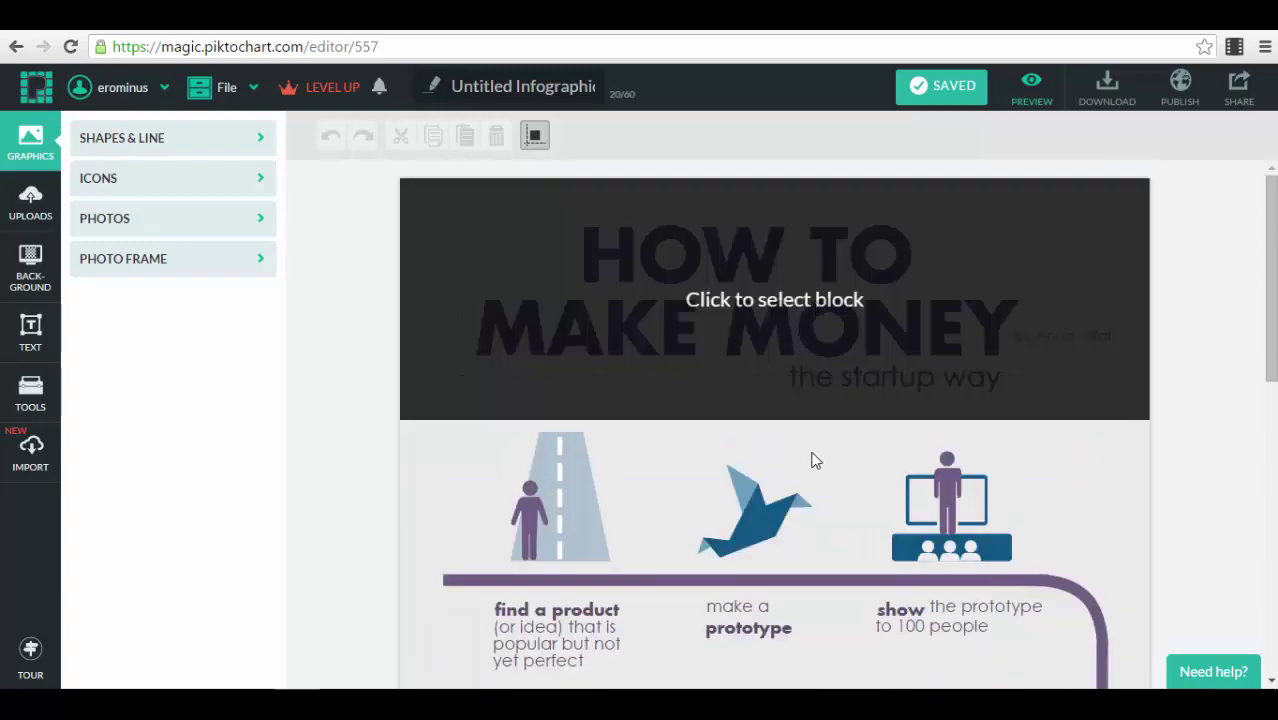
{"action": "scroll", "coordinate": [804, 499], "scroll_direction": "down", "scroll_amount": 9}
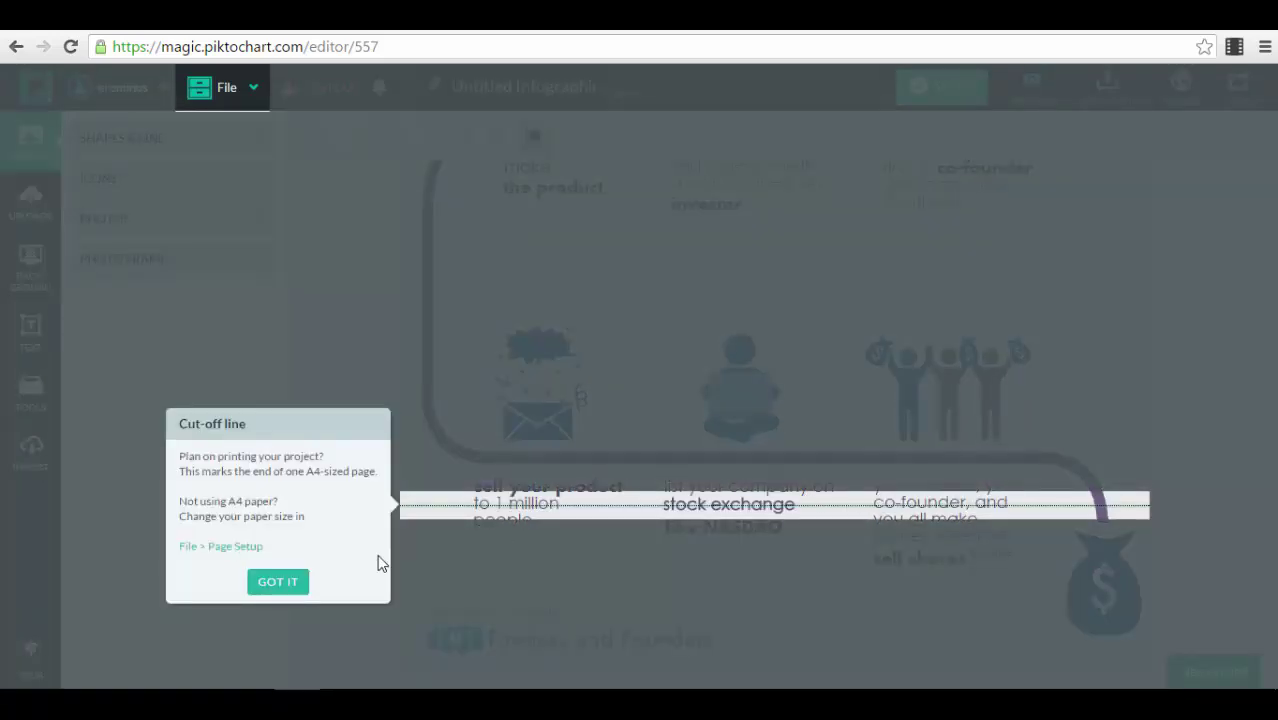
{"action": "left_click", "coordinate": [272, 587]}
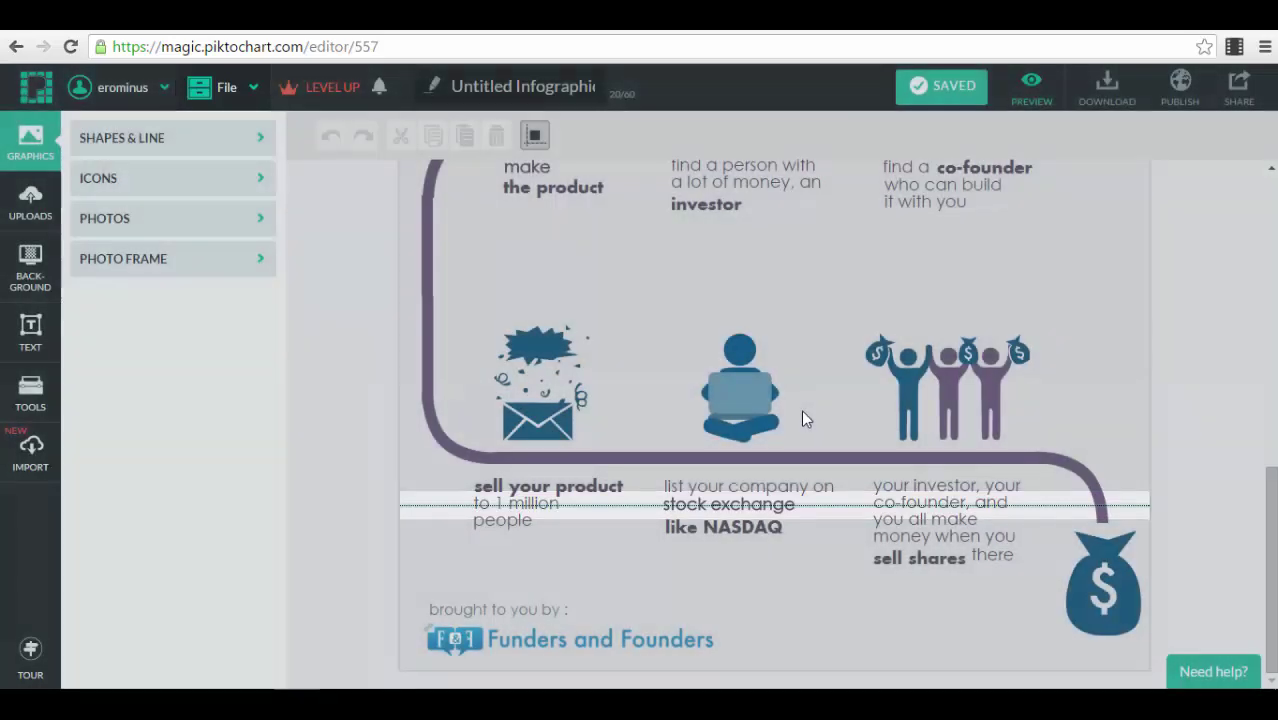
{"action": "scroll", "coordinate": [1240, 396], "scroll_direction": "up", "scroll_amount": 10}
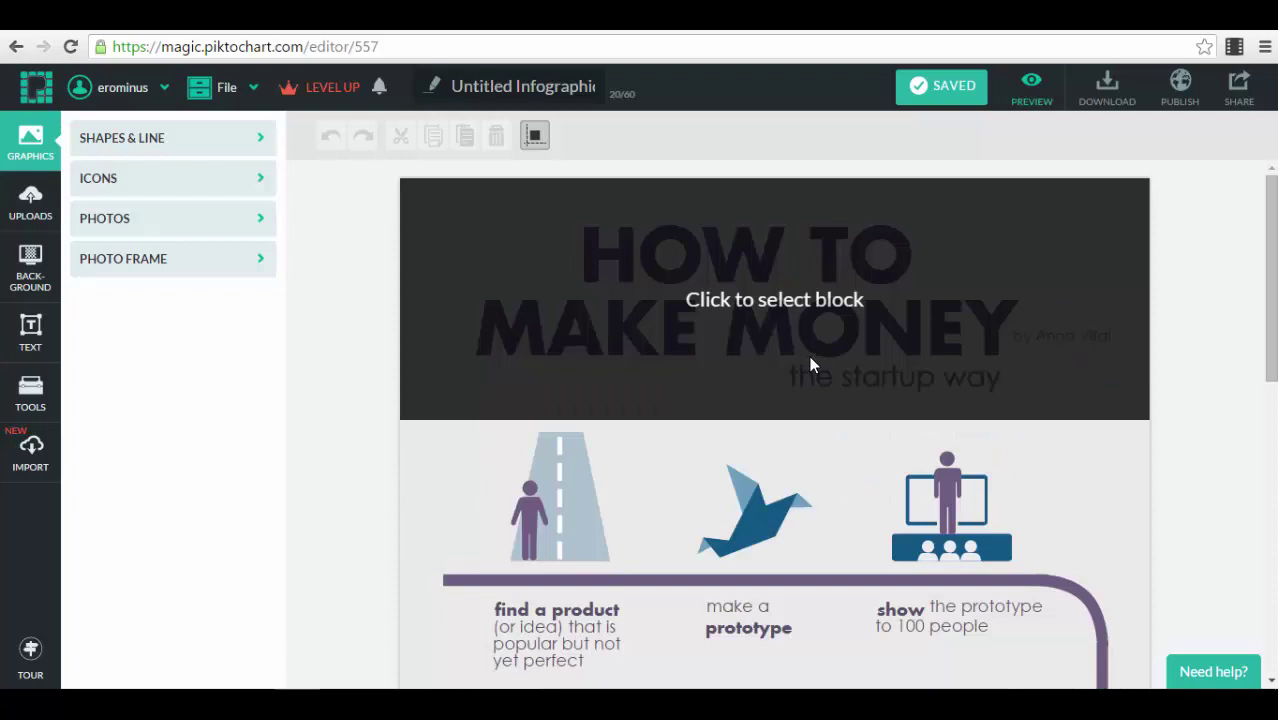
Open the HOW TO MAKE MONEY title for text editing, highlight all its text, exit editing and select the subtitle below it.
{"action": "left_click", "coordinate": [769, 271]}
{"action": "left_click", "coordinate": [787, 280]}
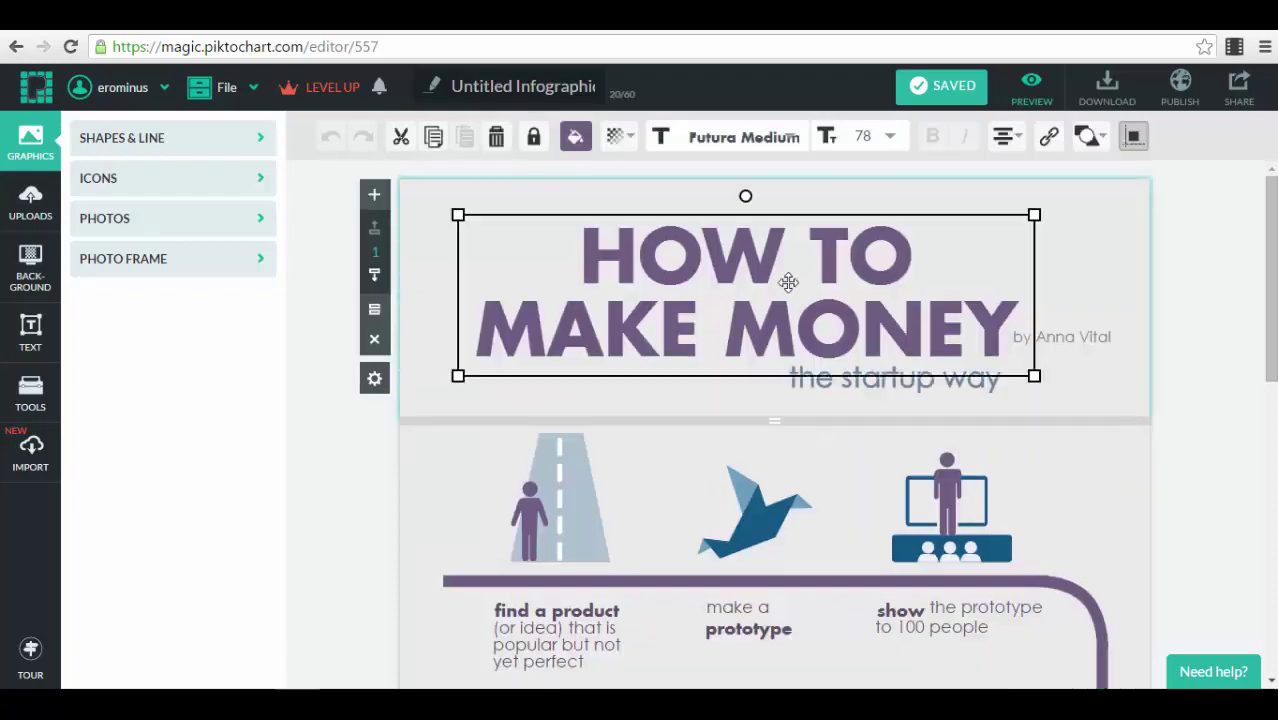
{"action": "double_click", "coordinate": [787, 280]}
{"action": "left_click", "coordinate": [573, 249]}
{"action": "left_click_drag", "start_coordinate": [573, 249], "coordinate": [1022, 366]}
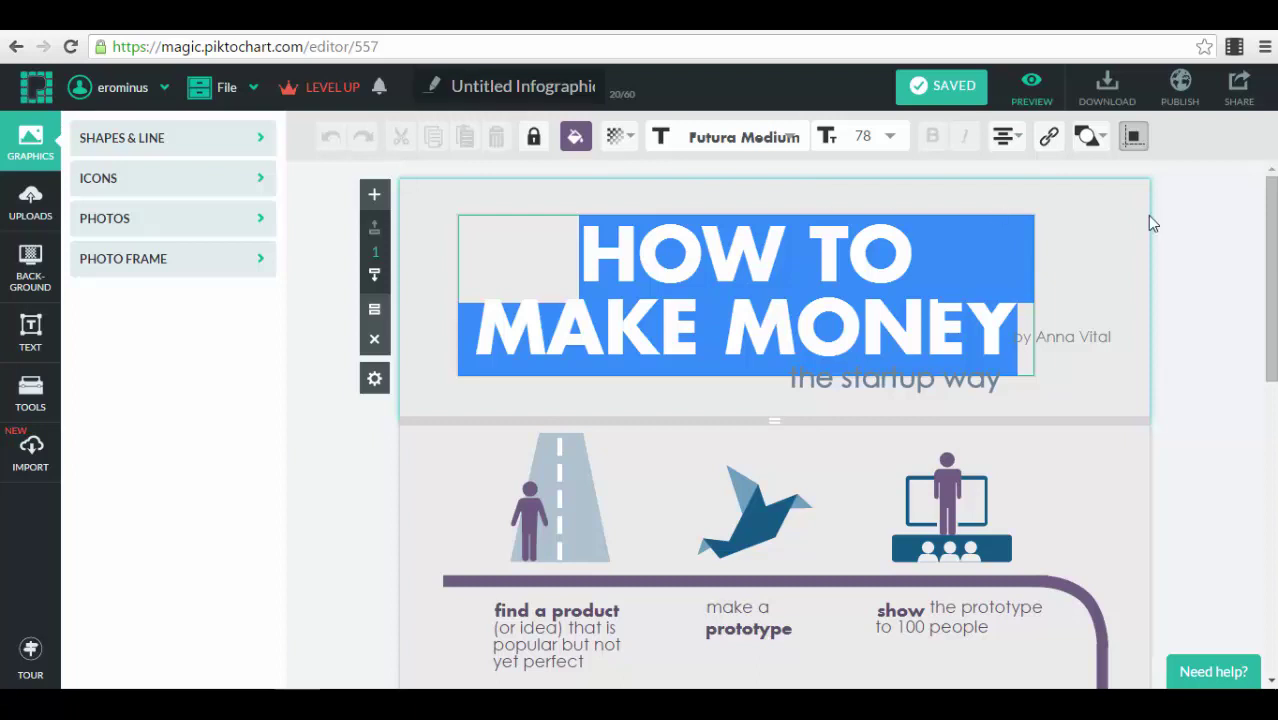
{"action": "left_click", "coordinate": [1134, 266]}
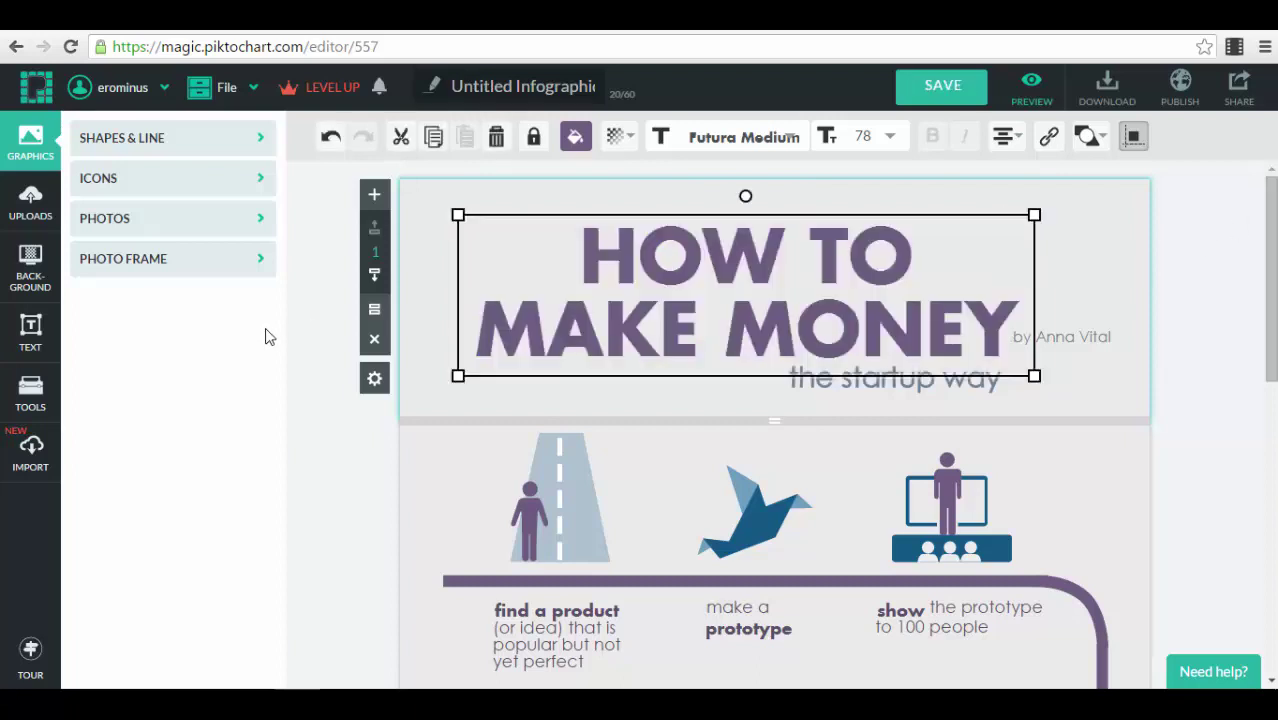
{"action": "left_click", "coordinate": [826, 382]}
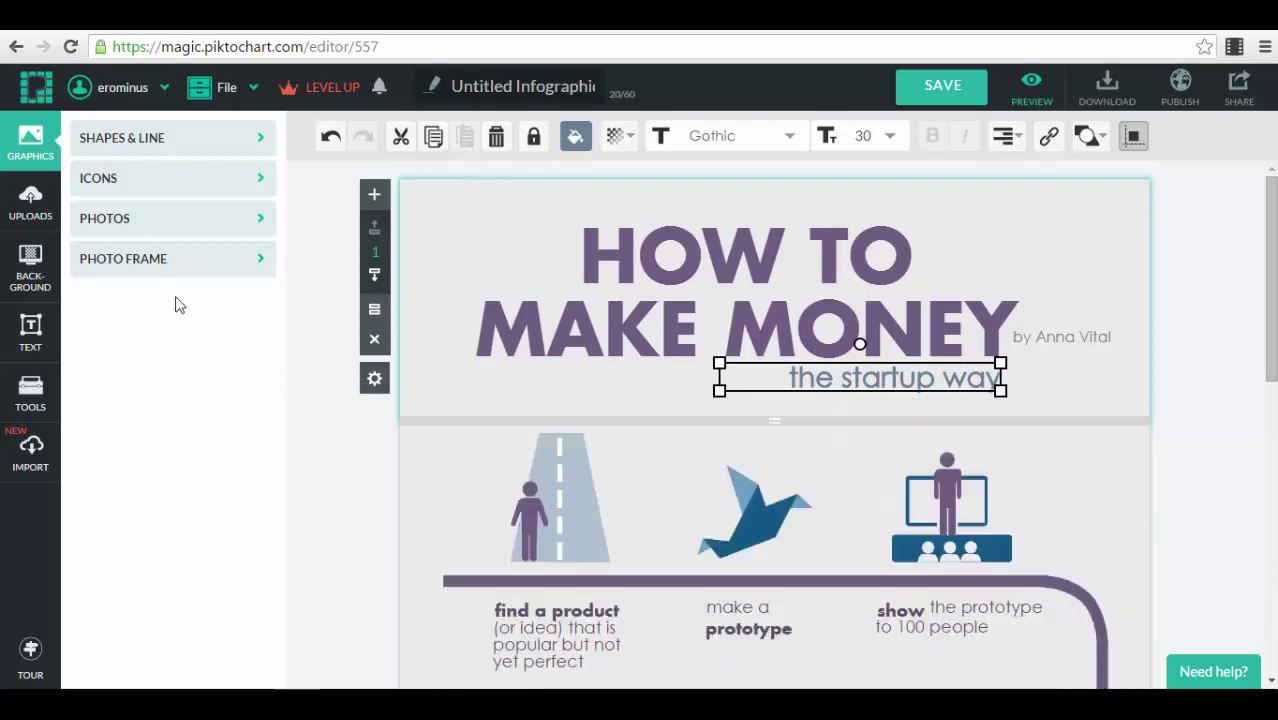
Examine the available icons, basic shapes and lines, and scenery photos among the graphics.
{"action": "left_click", "coordinate": [207, 179]}
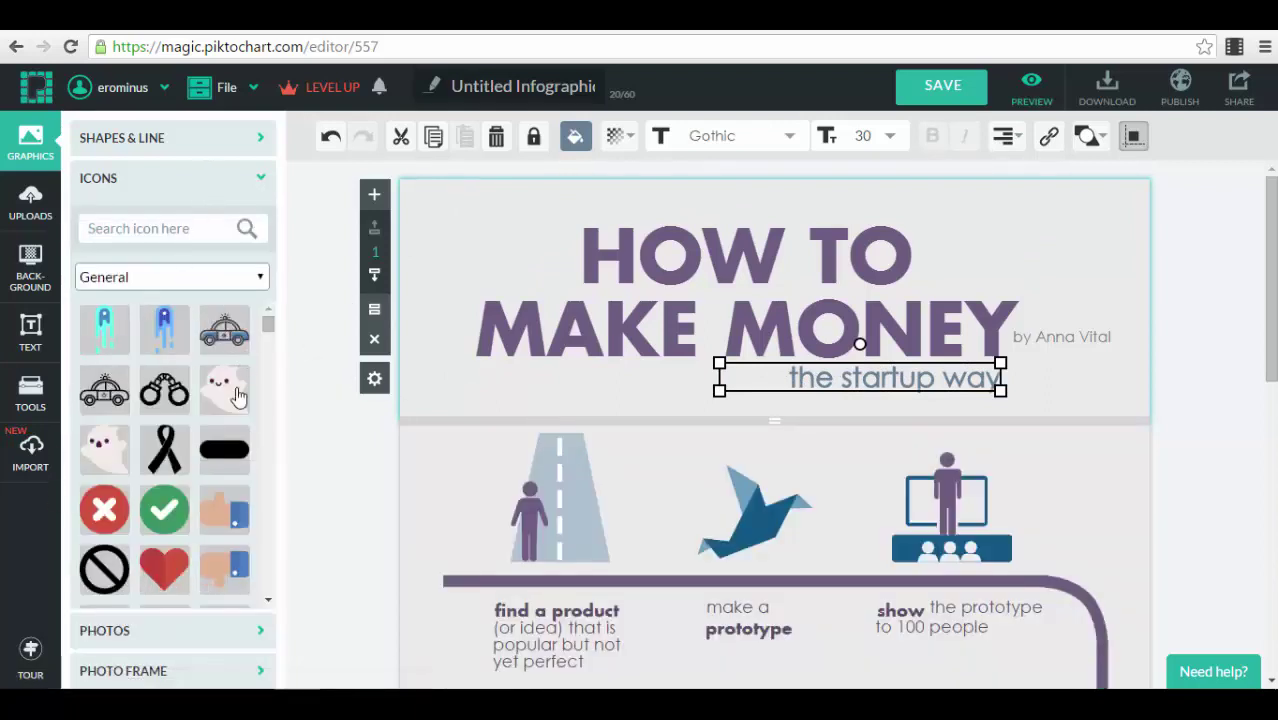
{"action": "scroll", "coordinate": [238, 395], "scroll_direction": "down", "scroll_amount": 5}
{"action": "left_click", "coordinate": [230, 190]}
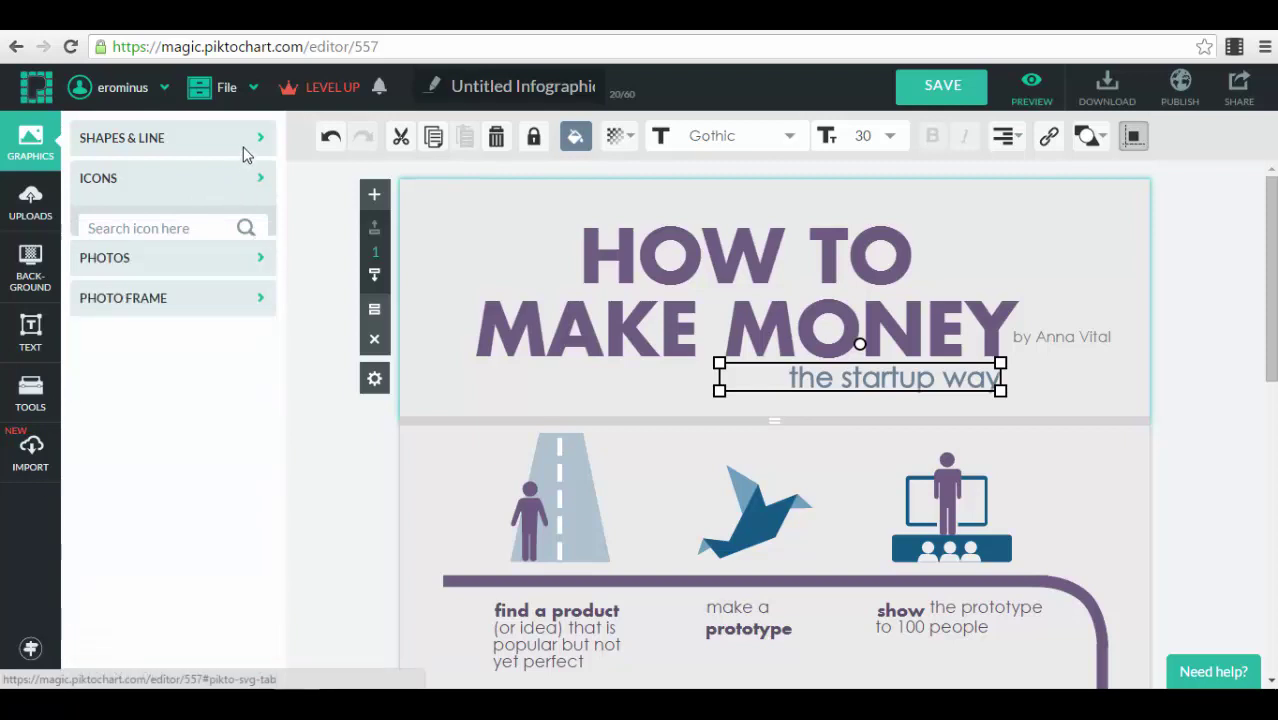
{"action": "left_click", "coordinate": [250, 140]}
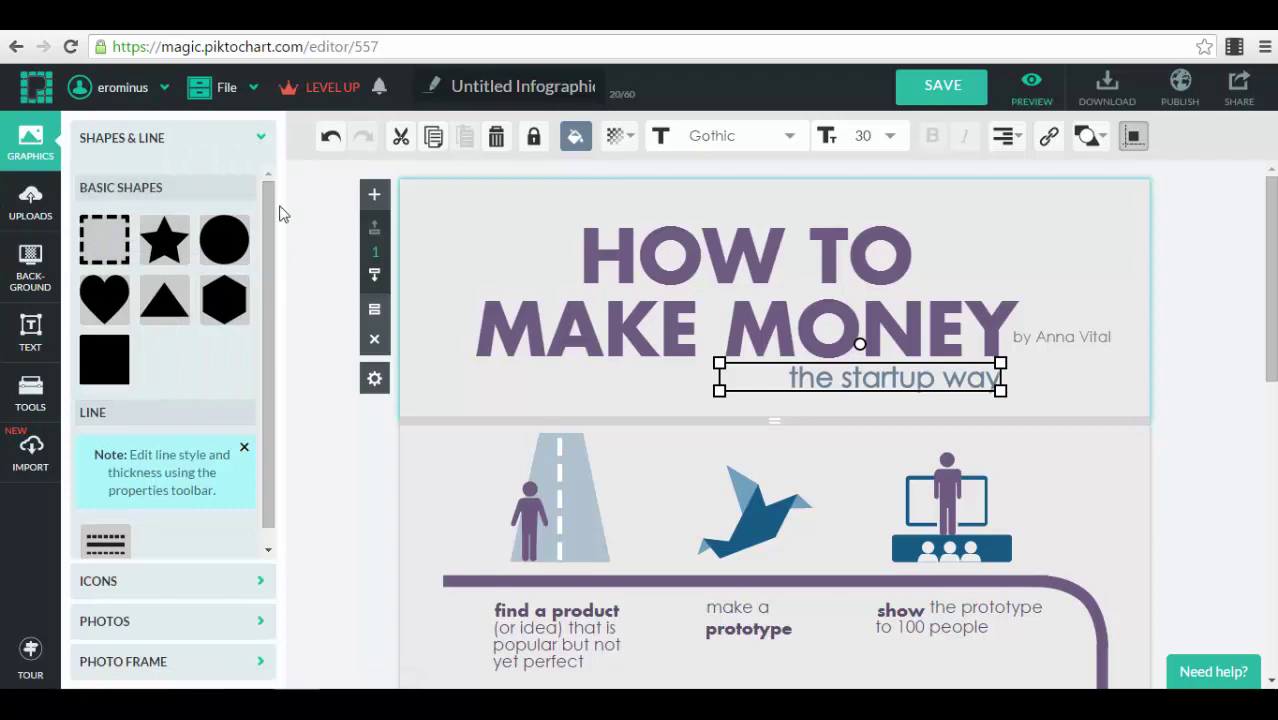
{"action": "left_click", "coordinate": [263, 143]}
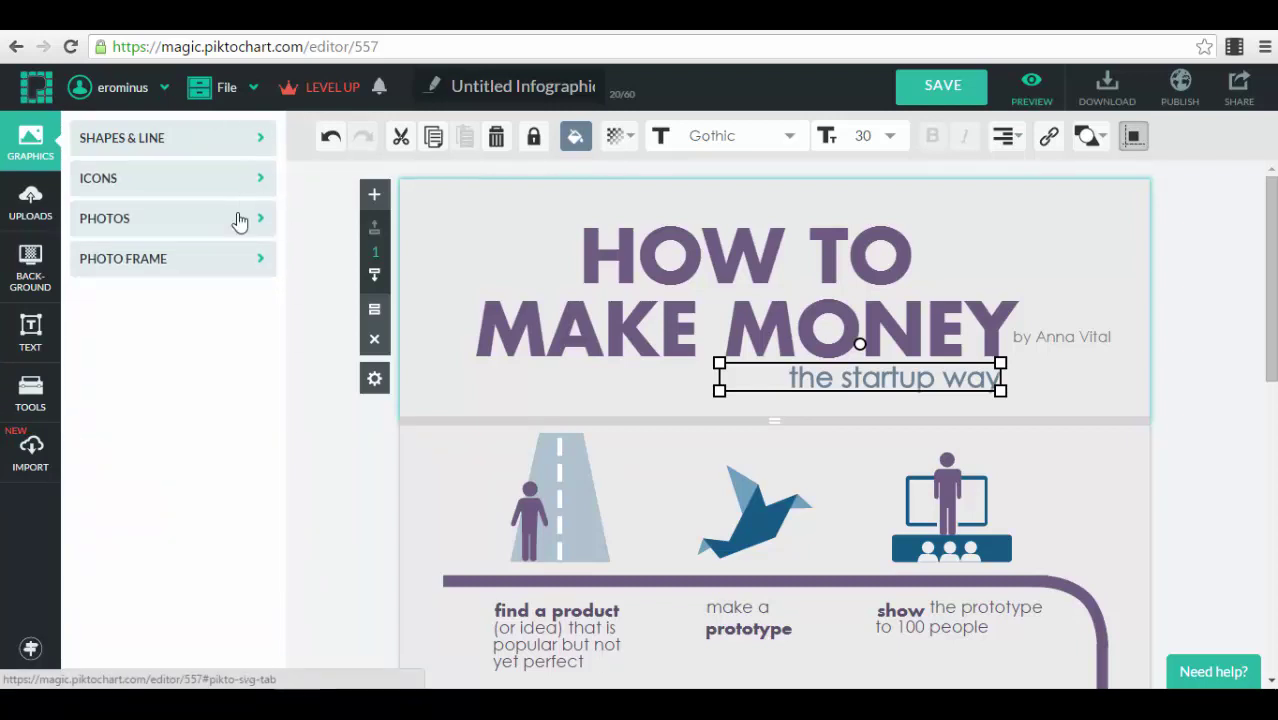
{"action": "left_click", "coordinate": [254, 219]}
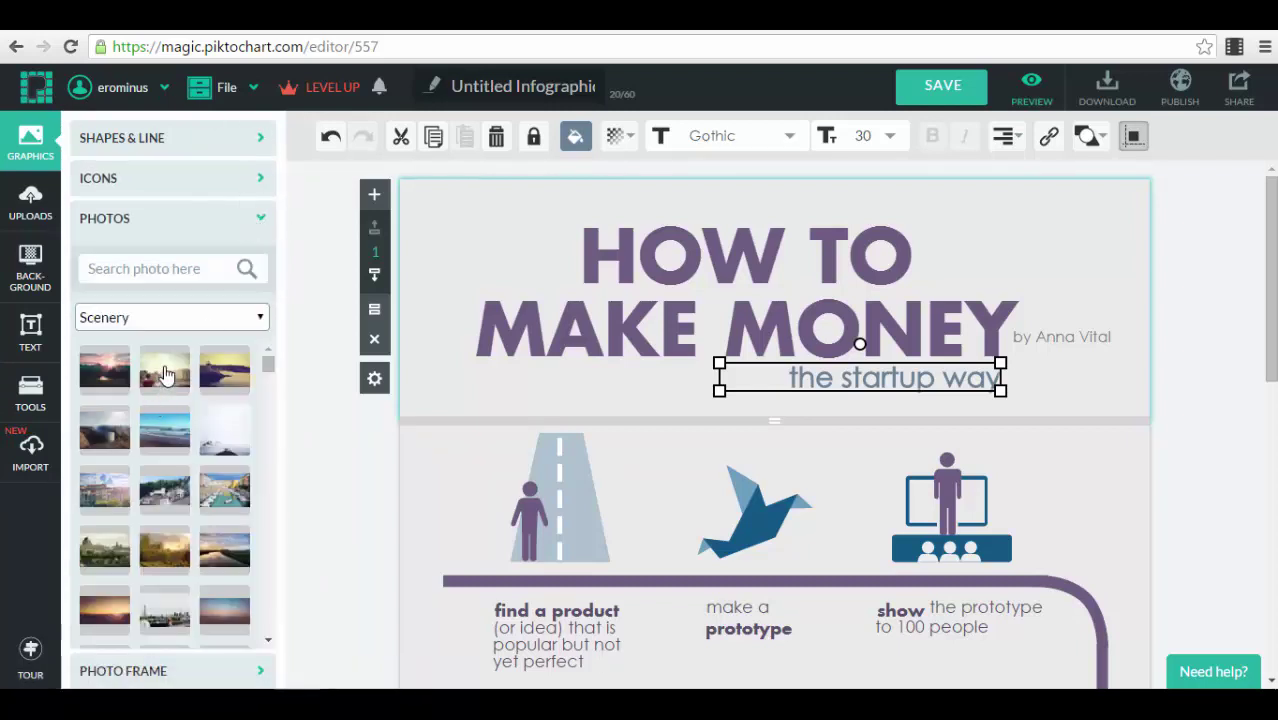
{"action": "left_click", "coordinate": [261, 221]}
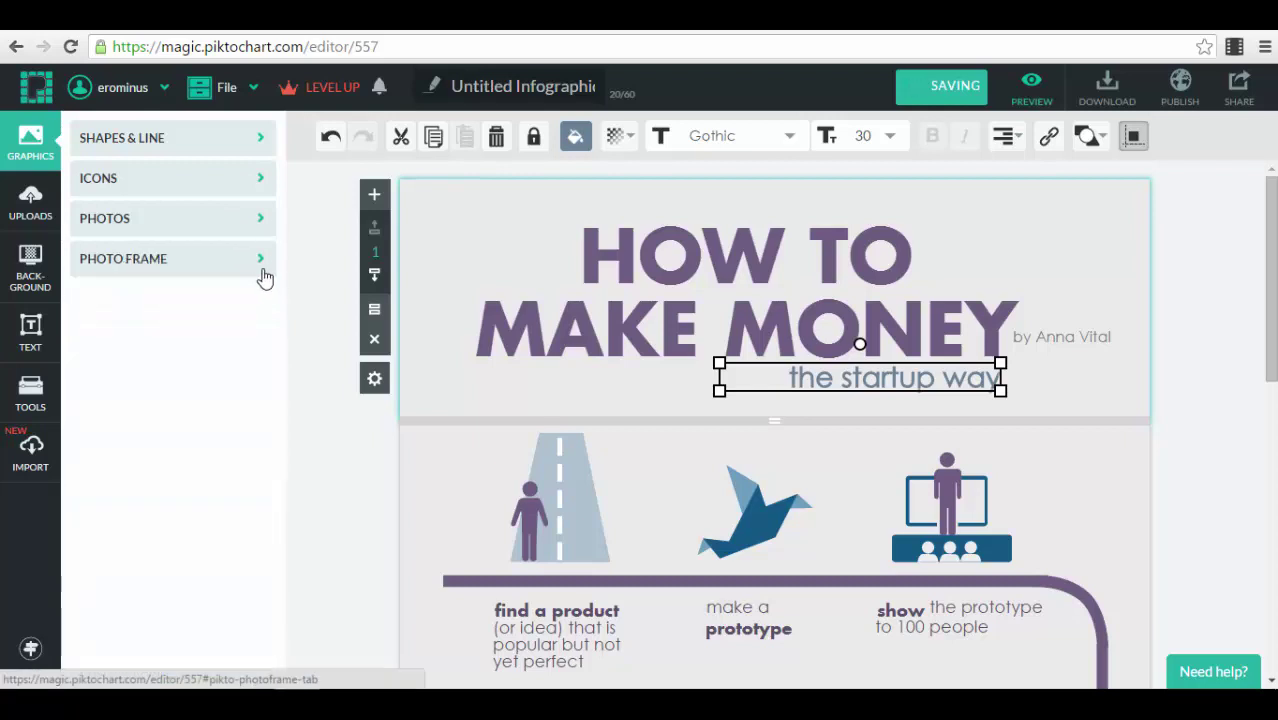
Browse the photo frames in the graphics library and preview the round one filled with corn.
{"action": "left_click", "coordinate": [262, 268]}
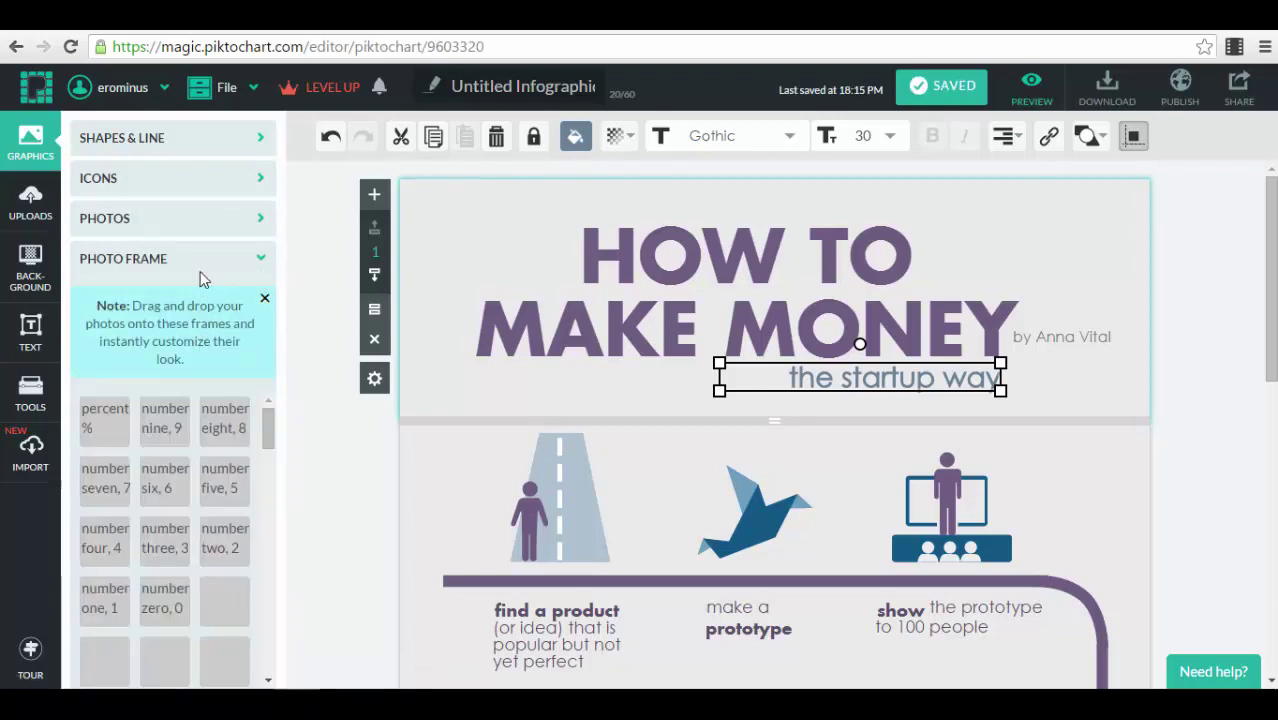
{"action": "scroll", "coordinate": [190, 450], "scroll_direction": "down", "scroll_amount": 5}
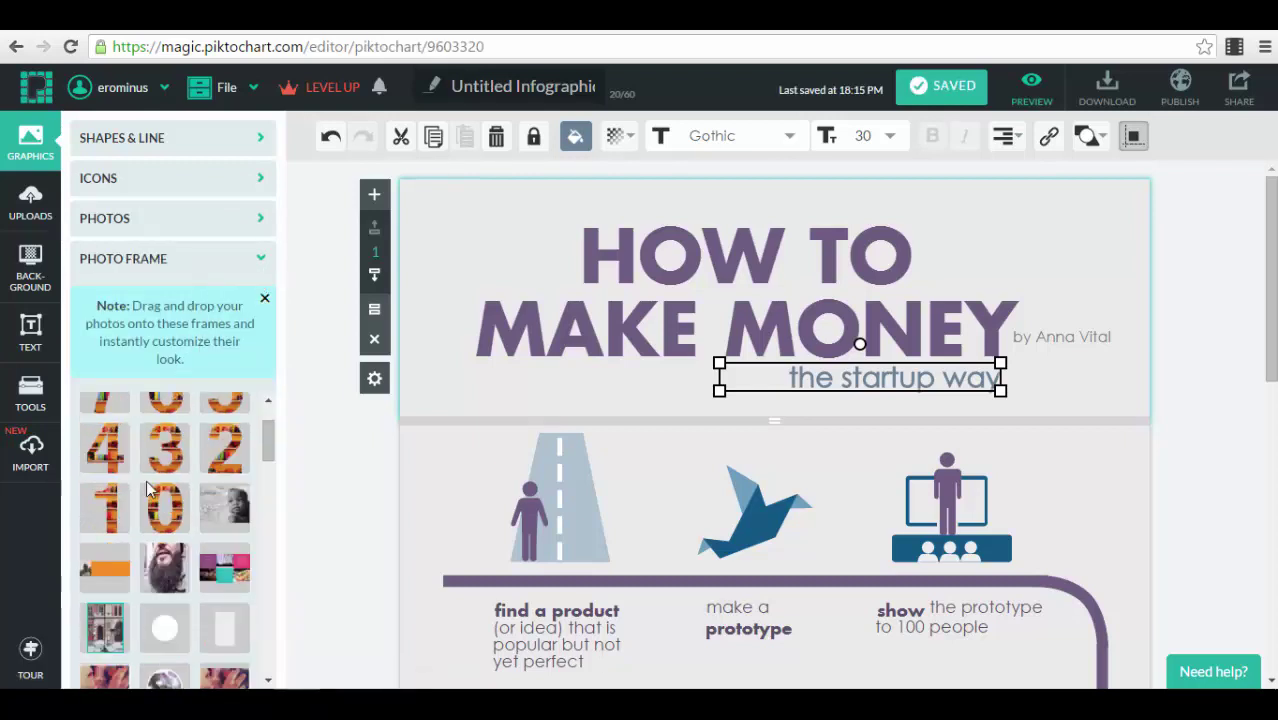
{"action": "scroll", "coordinate": [210, 430], "scroll_direction": "up", "scroll_amount": 5}
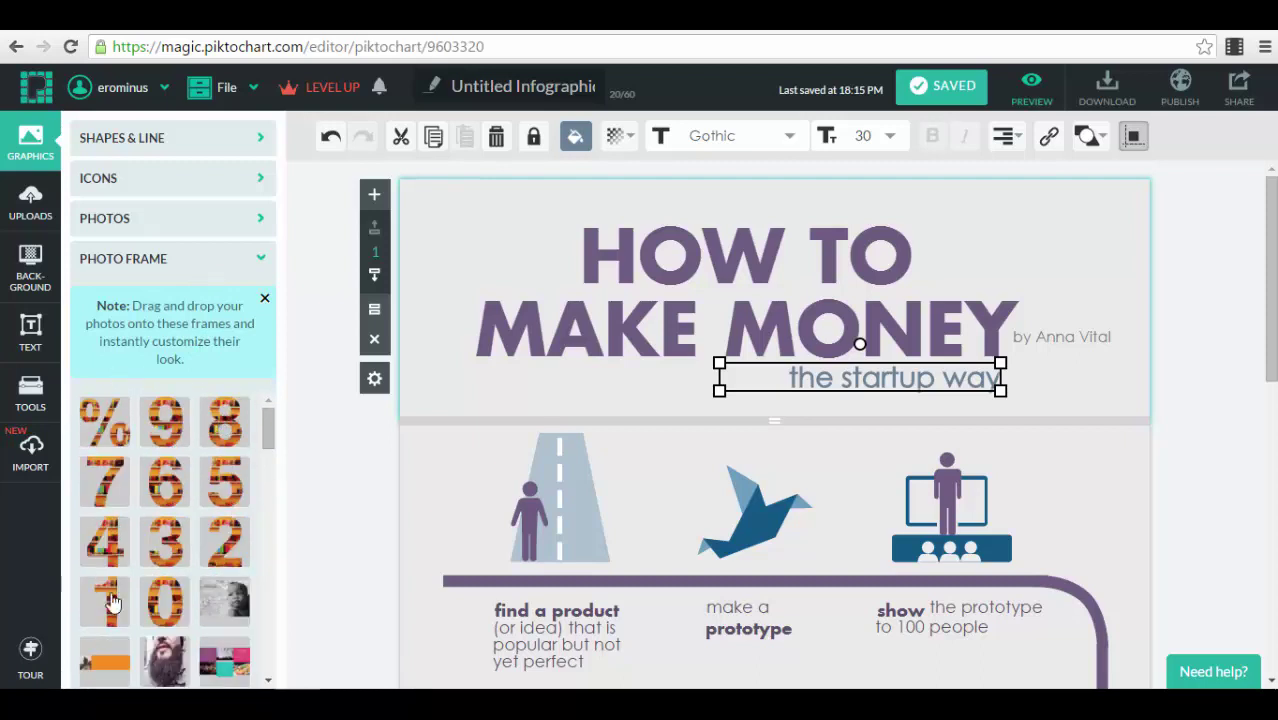
{"action": "scroll", "coordinate": [190, 490], "scroll_direction": "down", "scroll_amount": 10}
{"action": "scroll", "coordinate": [170, 556], "scroll_direction": "down", "scroll_amount": 3}
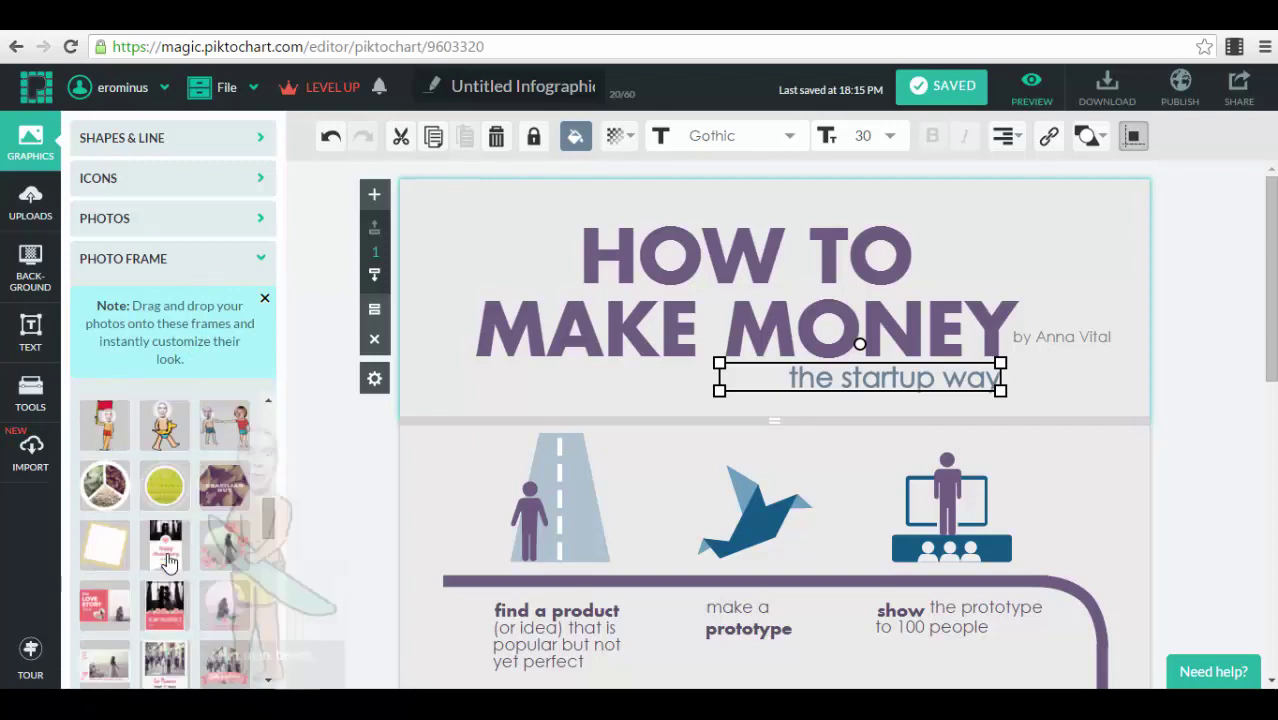
{"action": "mouse_move", "coordinate": [168, 490]}
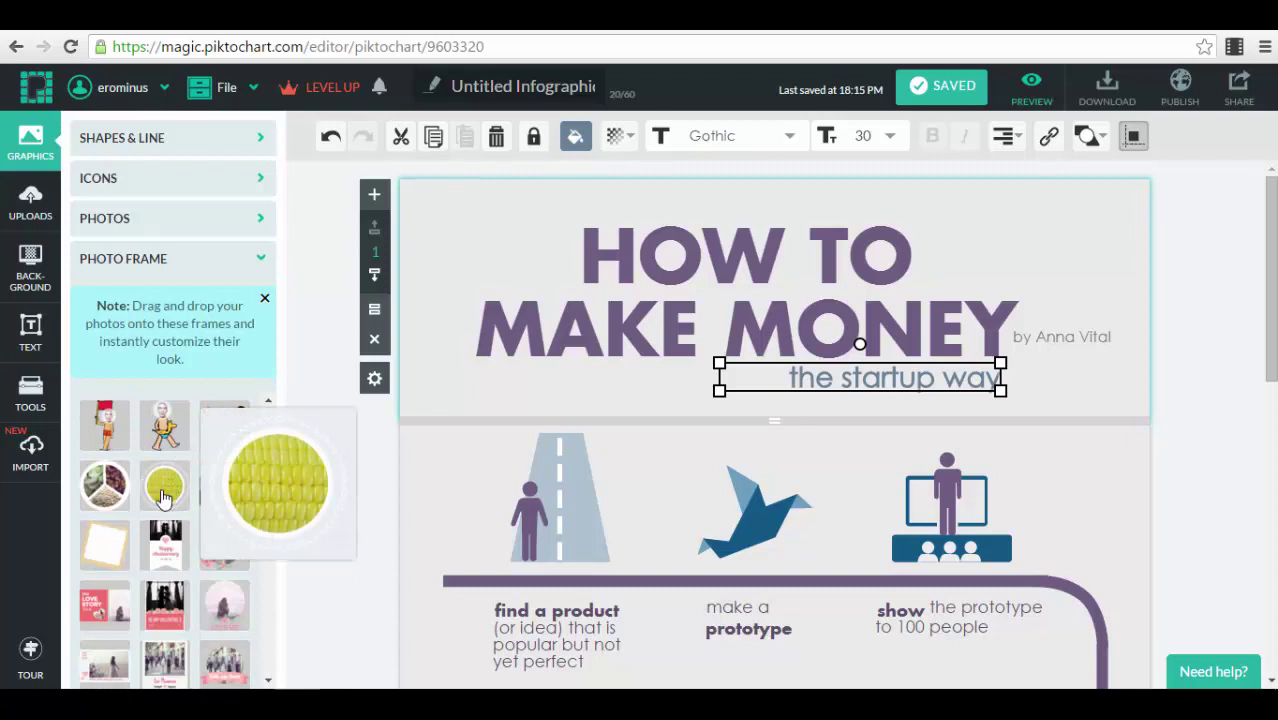
Apply the dark blue starry-sky background image to the title block.
{"action": "left_click", "coordinate": [36, 264]}
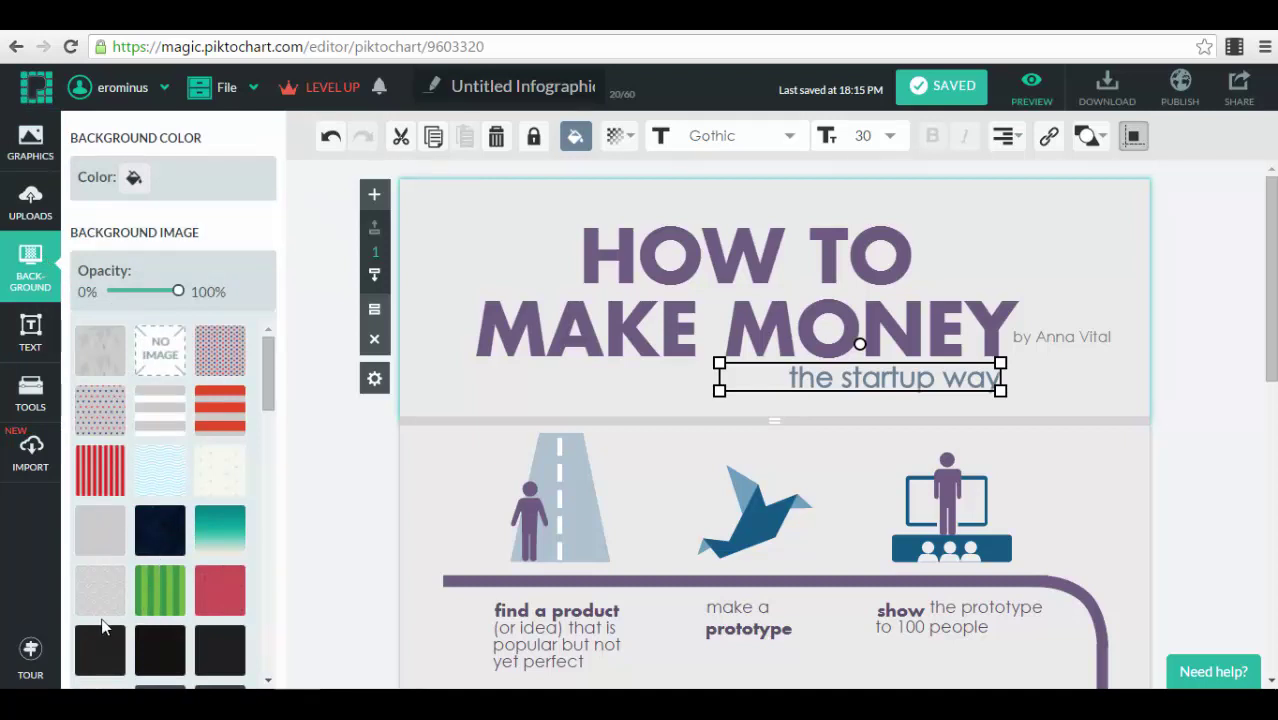
{"action": "left_click", "coordinate": [160, 520]}
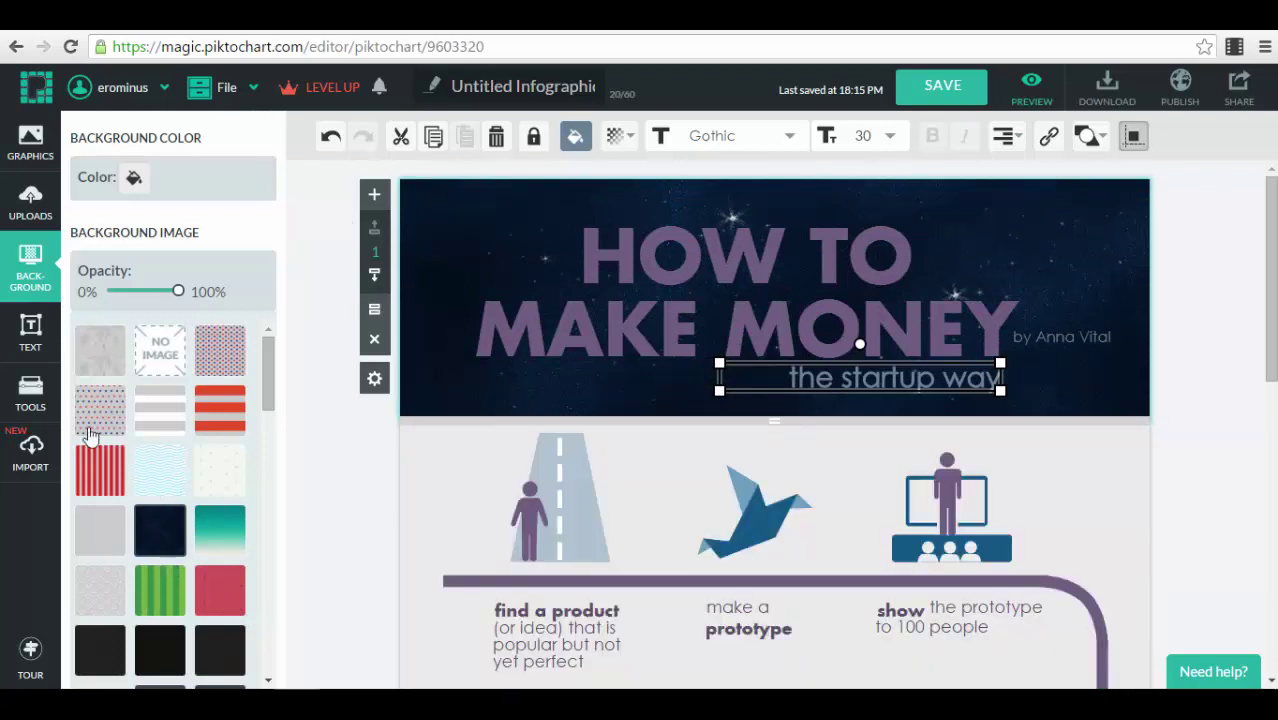
Dismiss the text frame note, insert the PREPARED ribbon text frame into the title block, and delete it again.
{"action": "left_click", "coordinate": [35, 343]}
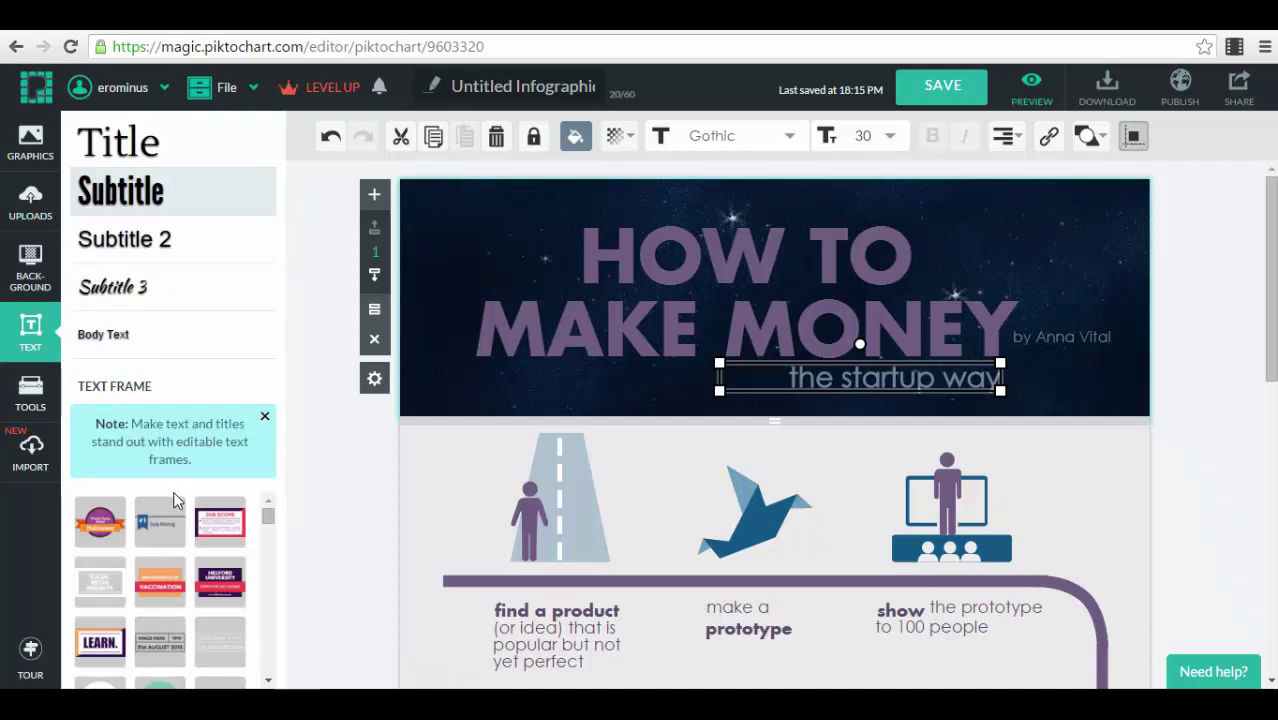
{"action": "scroll", "coordinate": [170, 505], "scroll_direction": "down", "scroll_amount": 1}
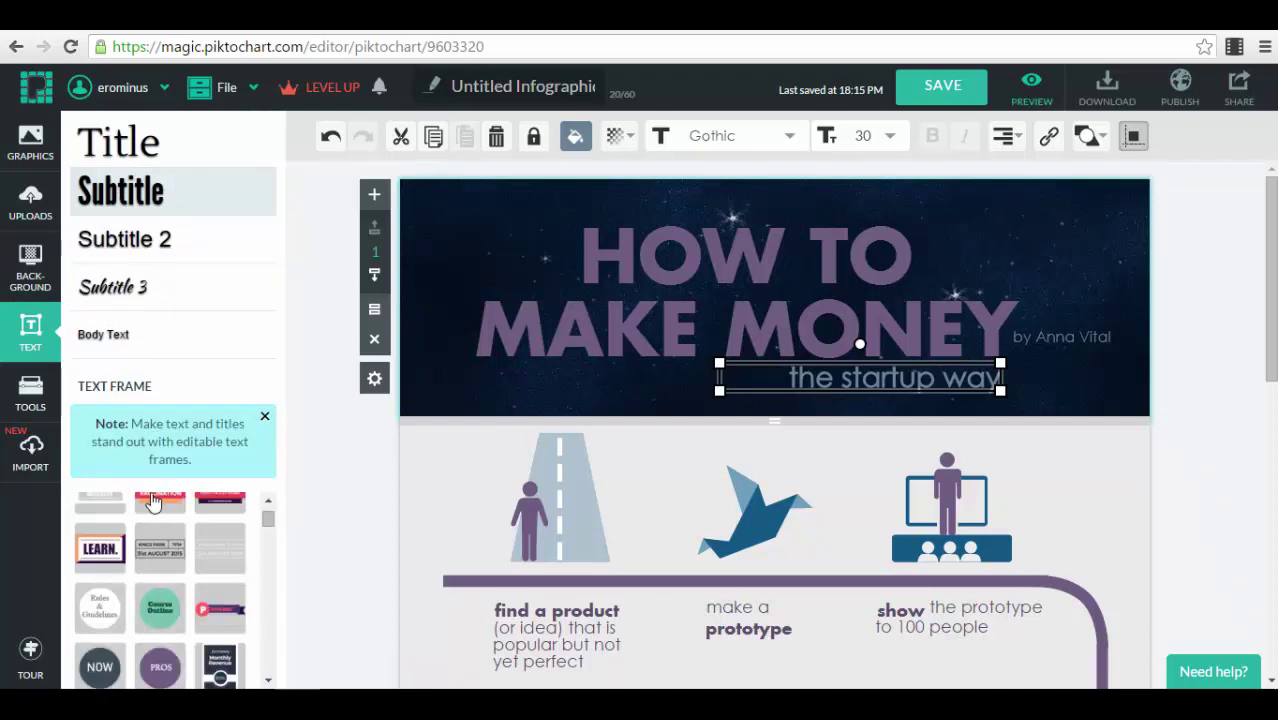
{"action": "left_click", "coordinate": [265, 416]}
{"action": "scroll", "coordinate": [230, 482], "scroll_direction": "up", "scroll_amount": 1}
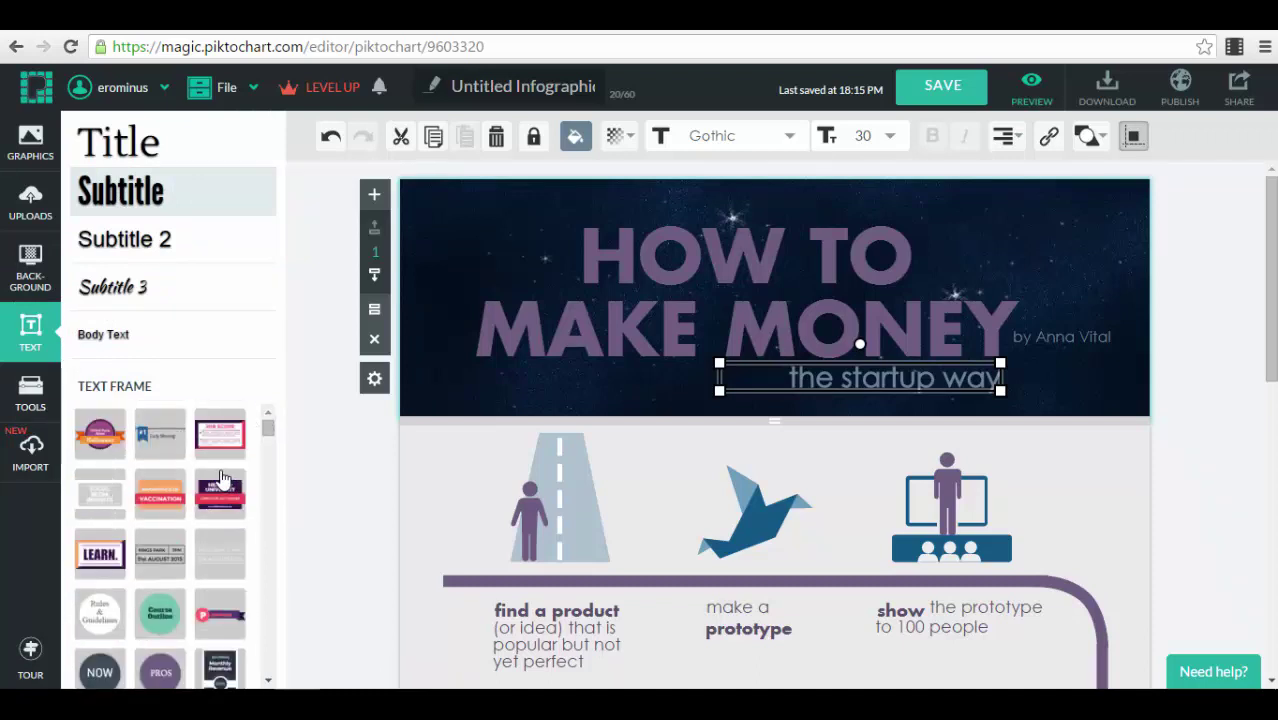
{"action": "scroll", "coordinate": [225, 482], "scroll_direction": "down", "scroll_amount": 2}
{"action": "left_click", "coordinate": [222, 430]}
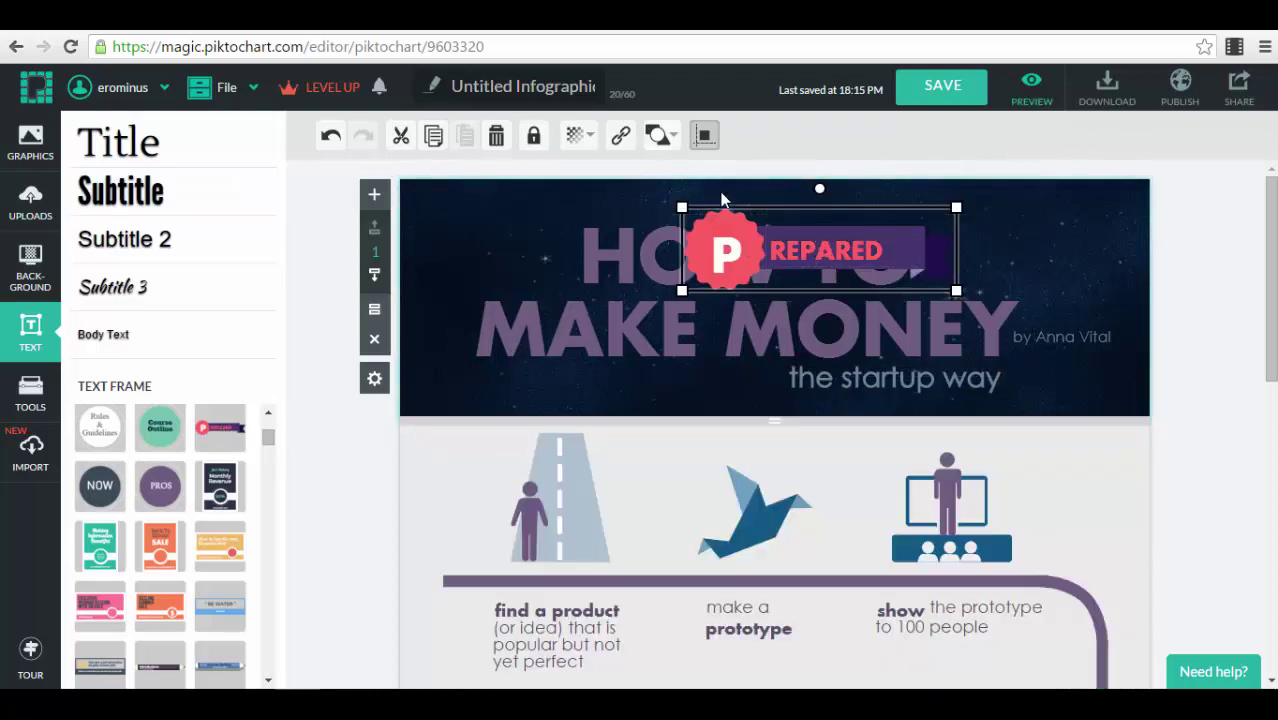
{"action": "key", "text": "Delete"}
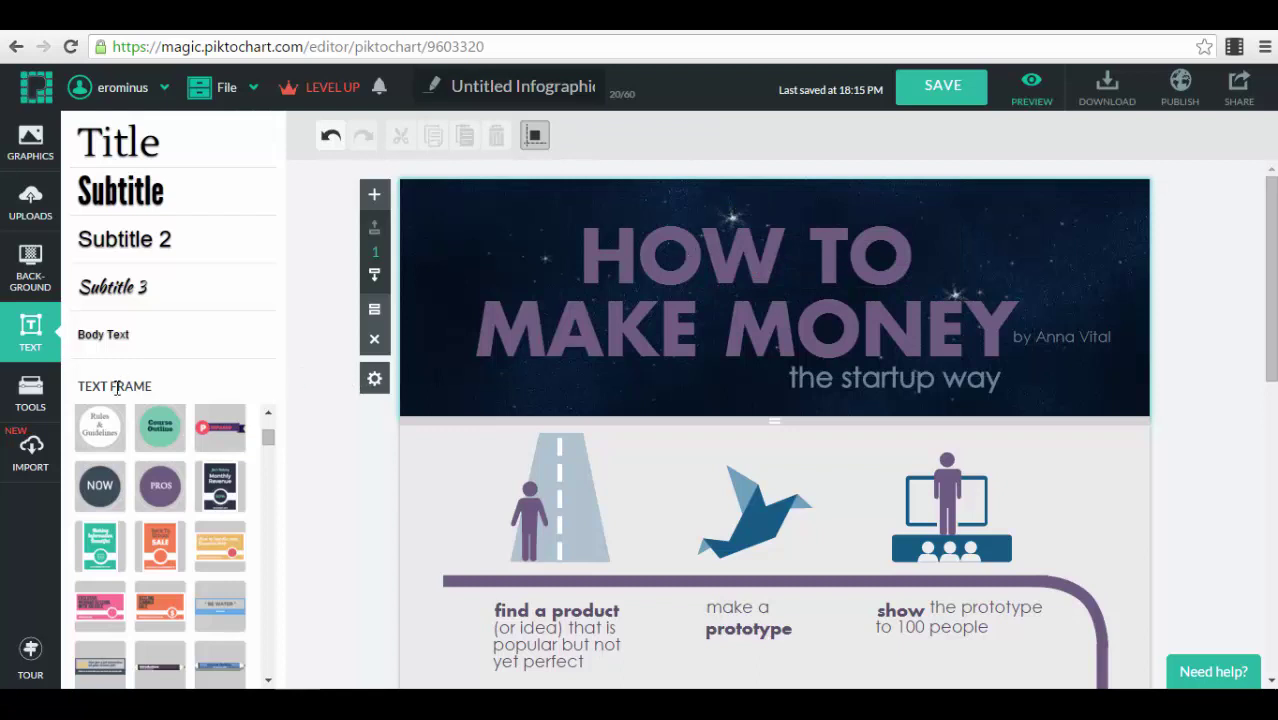
Browse further text frames and view the available charts, maps and videos tools.
{"action": "scroll", "coordinate": [202, 440], "scroll_direction": "down", "scroll_amount": 3}
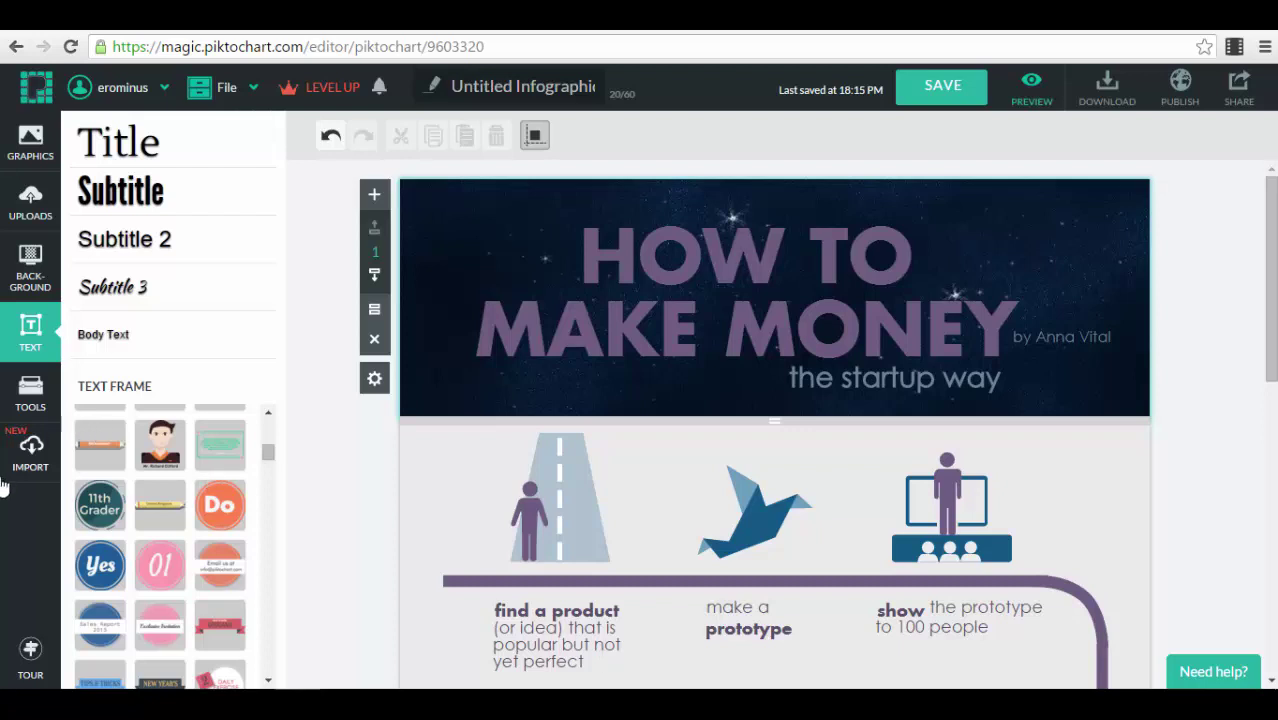
{"action": "left_click", "coordinate": [44, 397]}
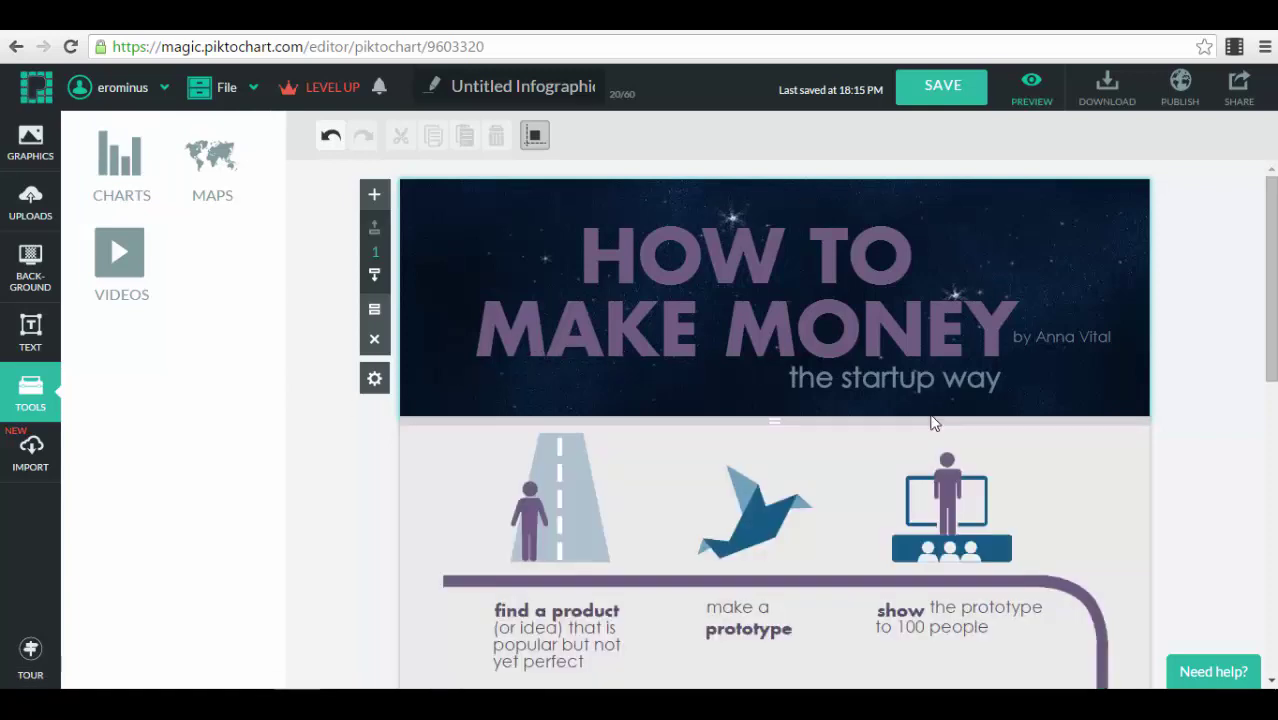
Save the infographic and review it from beginning to end in preview mode.
{"action": "scroll", "coordinate": [936, 420], "scroll_direction": "down", "scroll_amount": 7}
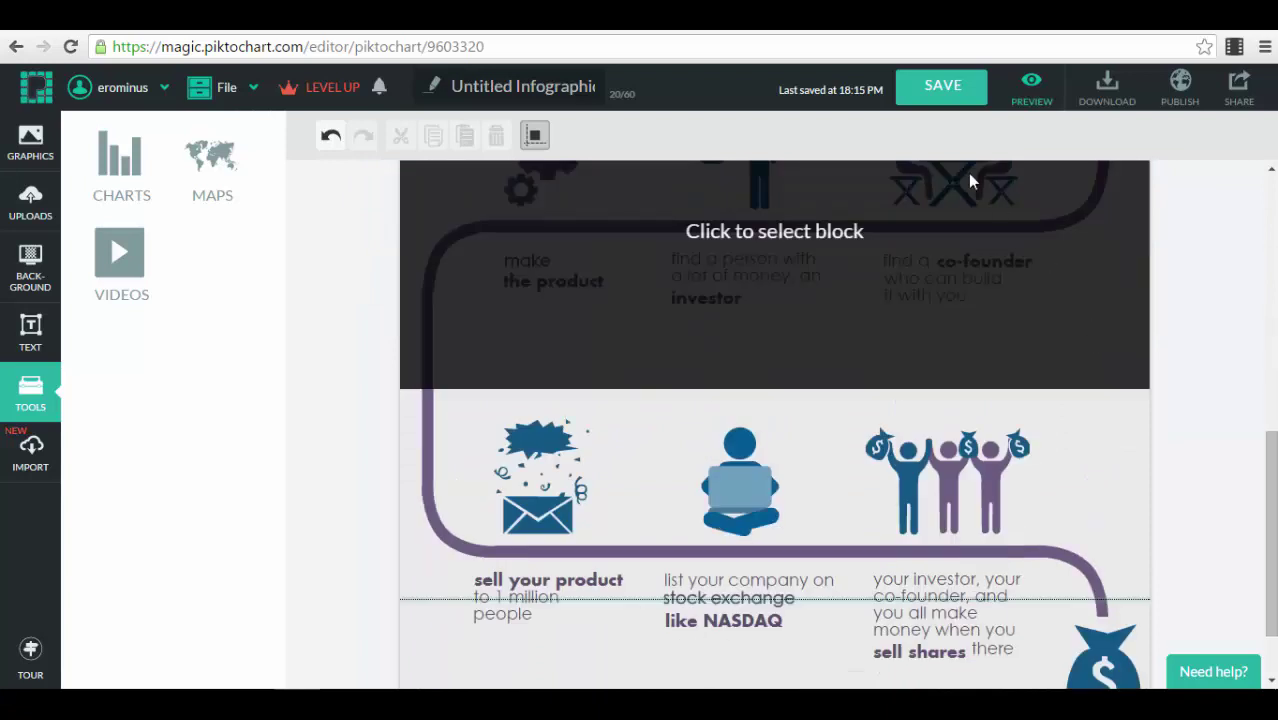
{"action": "left_click", "coordinate": [975, 88]}
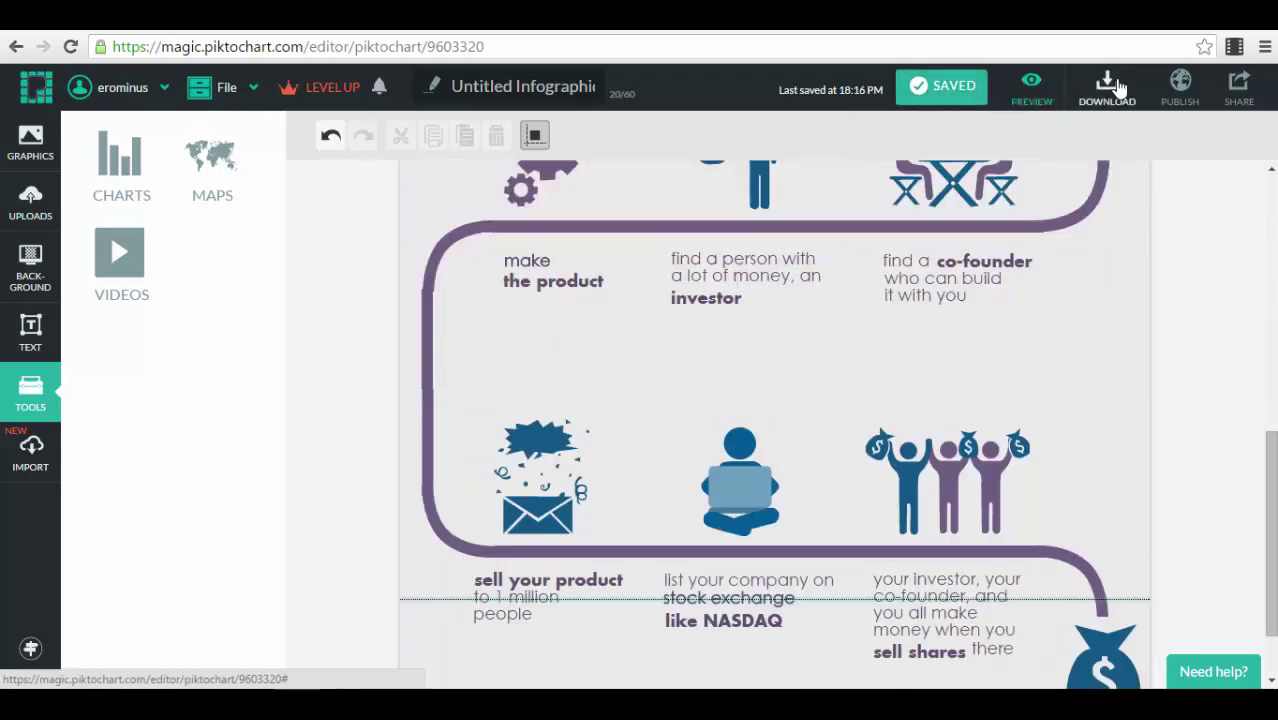
{"action": "left_click", "coordinate": [1033, 95]}
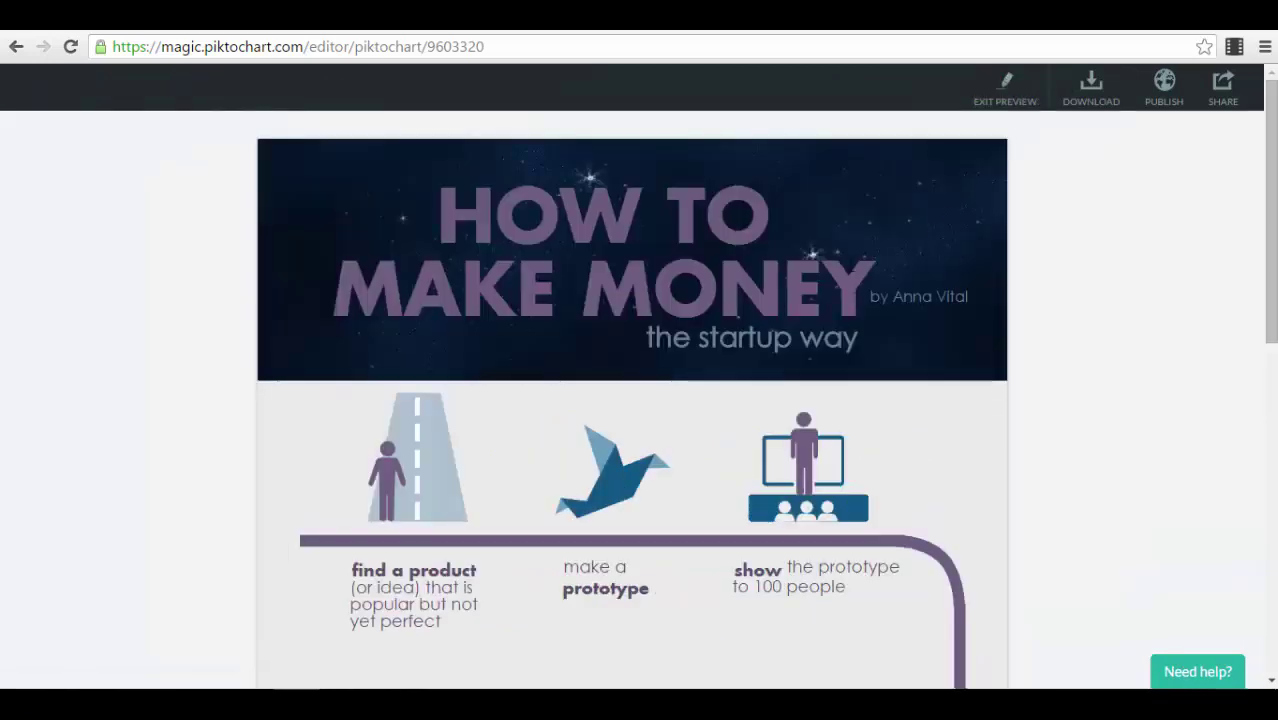
{"action": "scroll", "coordinate": [861, 311], "scroll_direction": "down", "scroll_amount": 10}
{"action": "scroll", "coordinate": [861, 311], "scroll_direction": "up", "scroll_amount": 10}
Download the infographic as a medium-size PNG image and open the downloaded file in Fotografii.
{"action": "left_click", "coordinate": [1088, 104]}
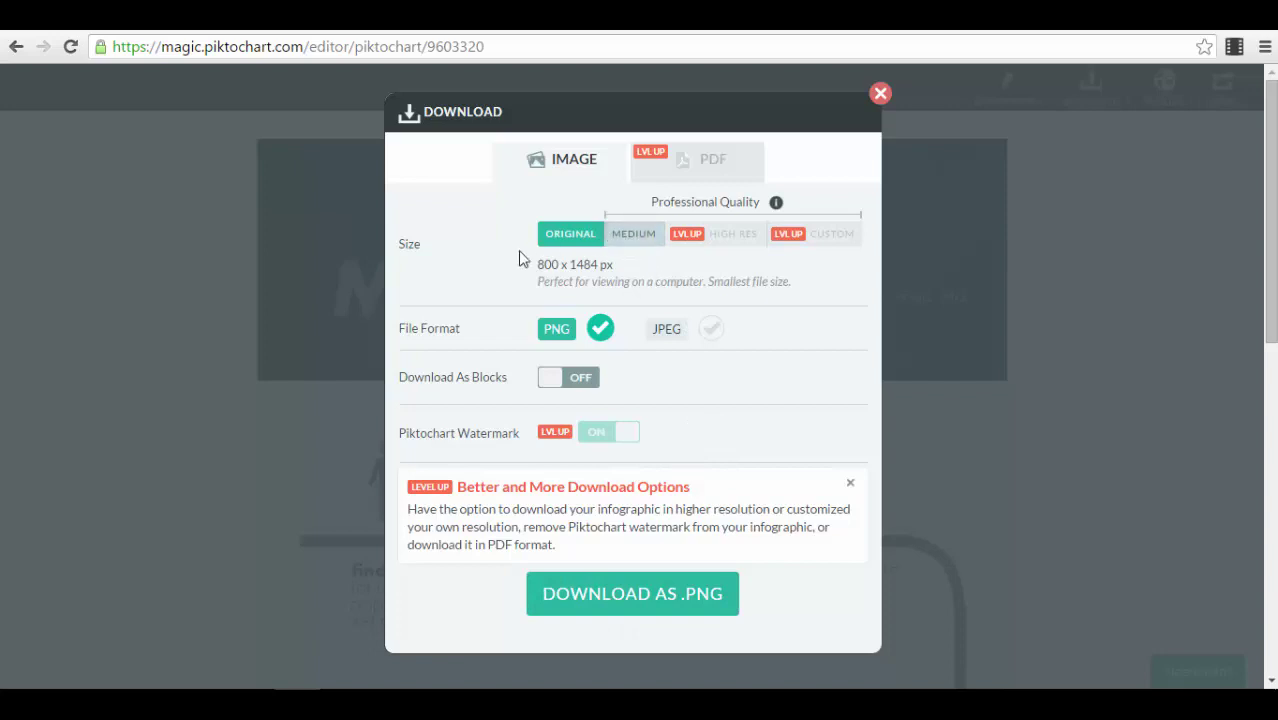
{"action": "left_click", "coordinate": [635, 236]}
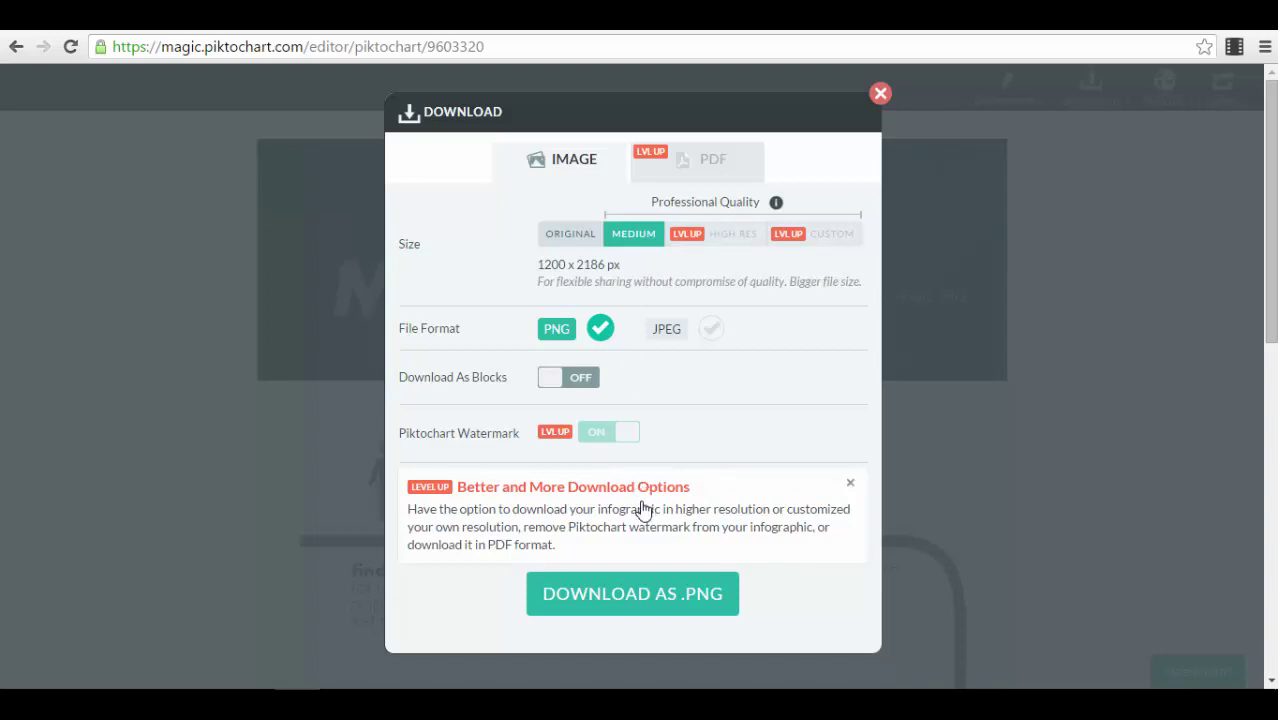
{"action": "left_click", "coordinate": [633, 605]}
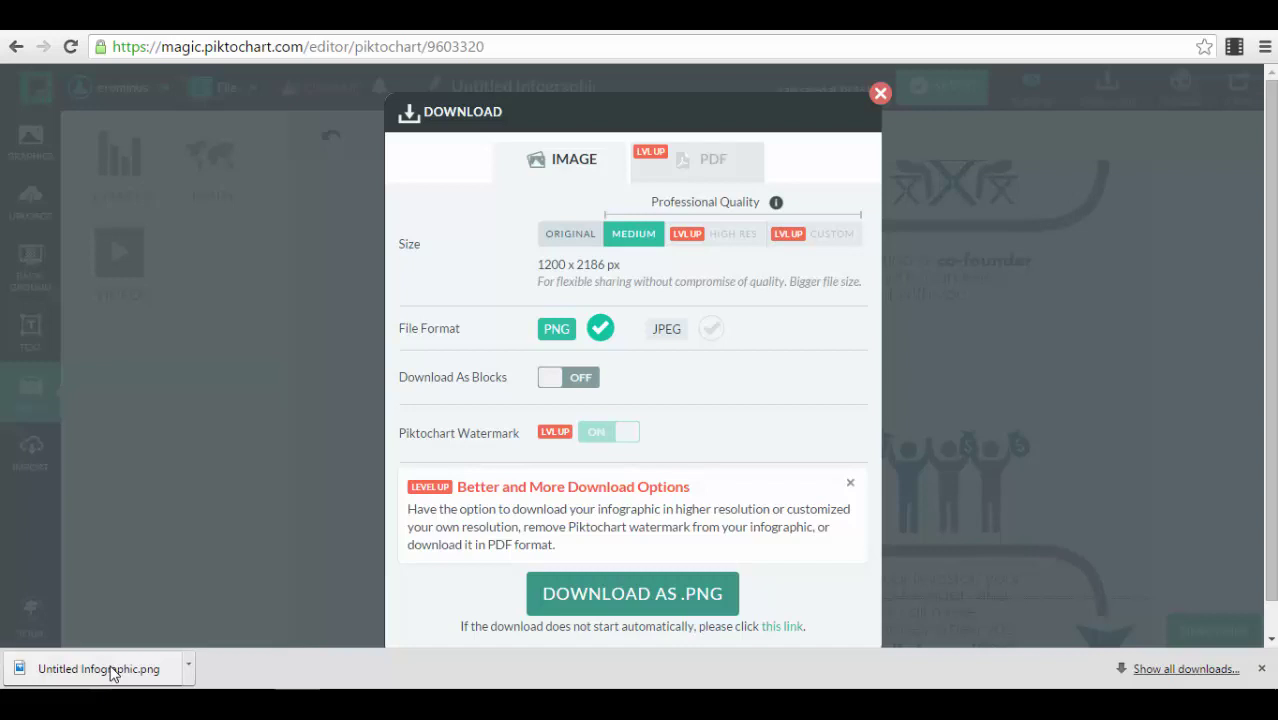
{"action": "left_click", "coordinate": [112, 672]}
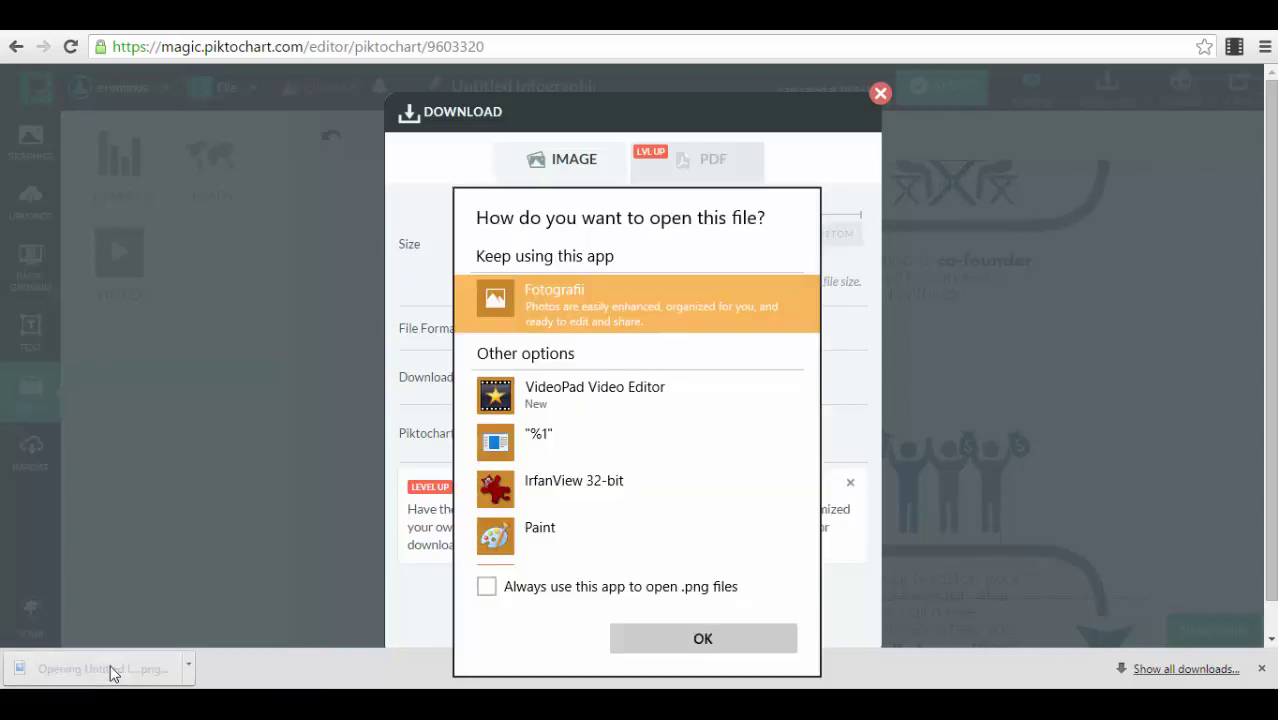
{"action": "left_click", "coordinate": [672, 636]}
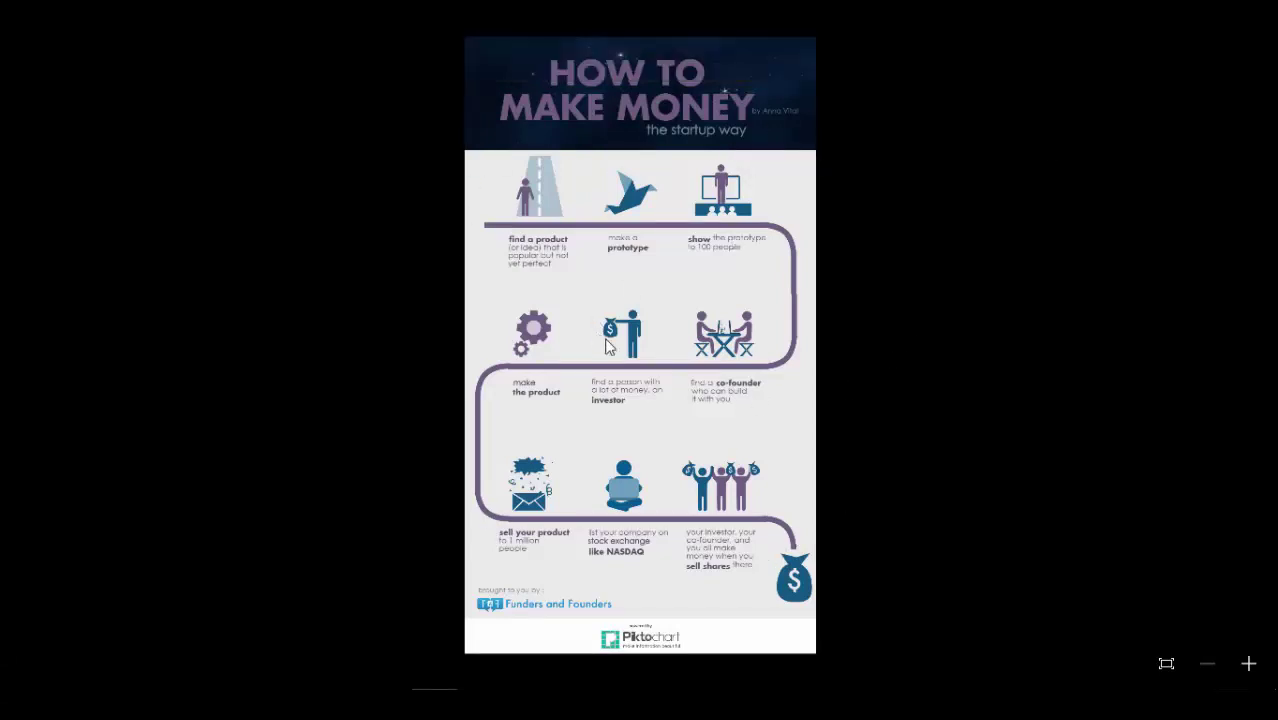
Examine the downloaded infographic image enlarged, from the starry title down to the Piktochart watermark.
{"action": "left_click", "coordinate": [1248, 664]}
{"action": "left_click", "coordinate": [1248, 664]}
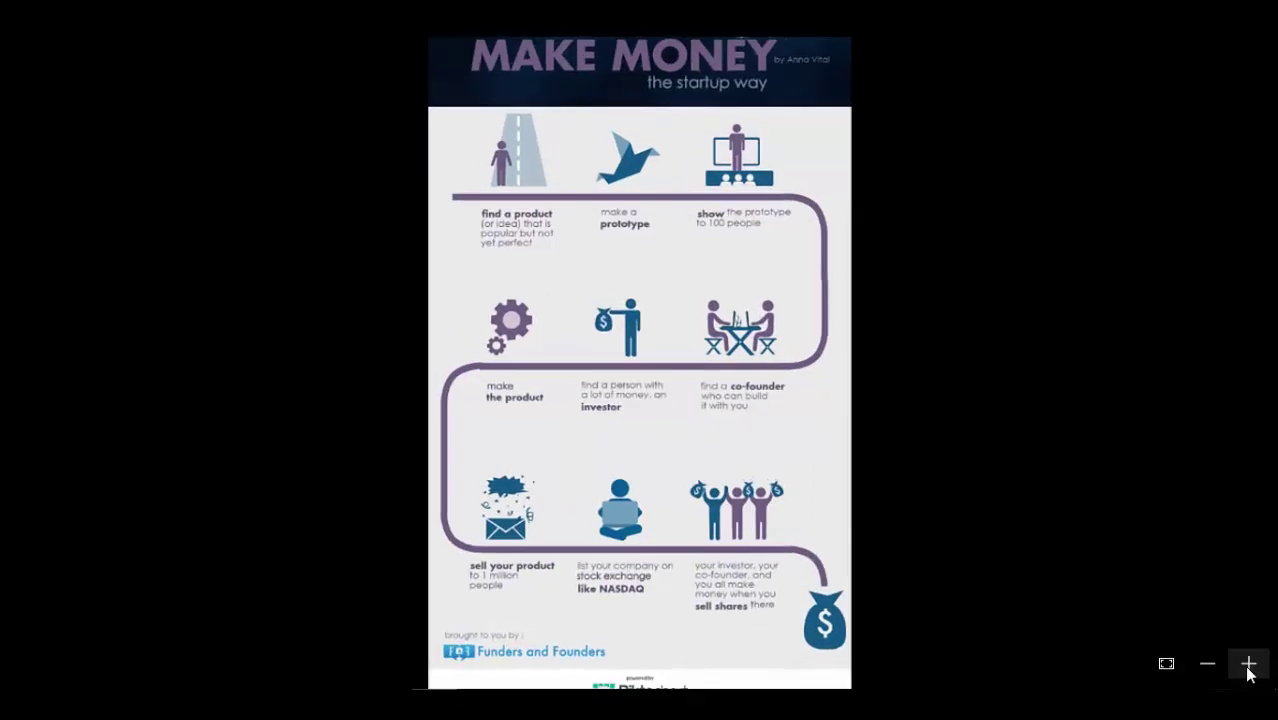
{"action": "left_click", "coordinate": [1248, 664]}
{"action": "left_click", "coordinate": [1248, 664]}
{"action": "scroll", "coordinate": [740, 322], "scroll_direction": "up", "scroll_amount": 3}
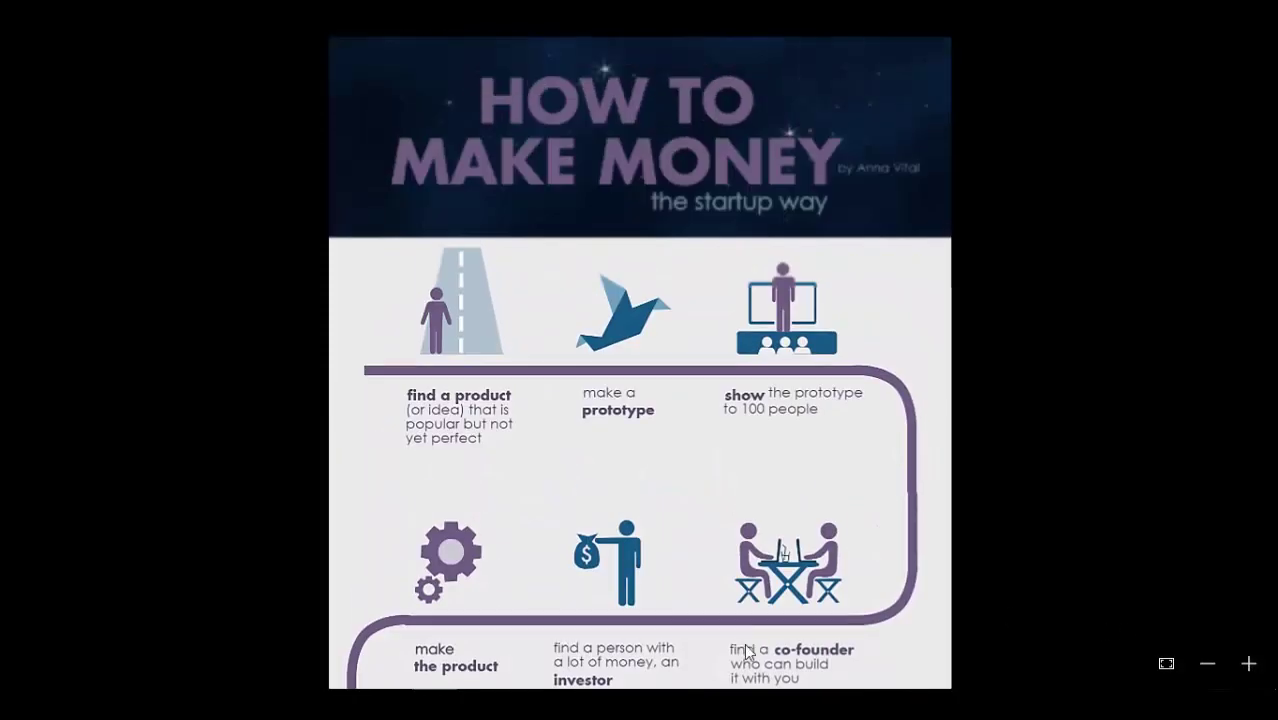
{"action": "scroll", "coordinate": [760, 335], "scroll_direction": "down", "scroll_amount": 5}
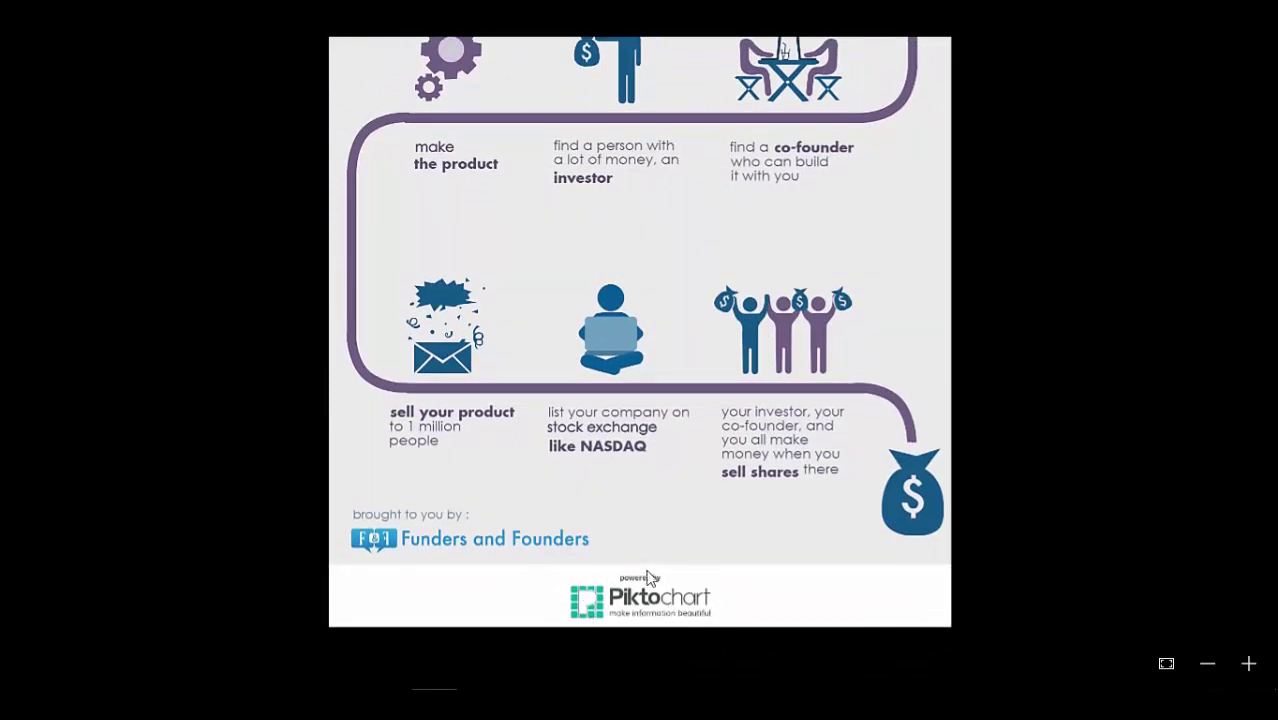
{"action": "left_click", "coordinate": [1248, 664]}
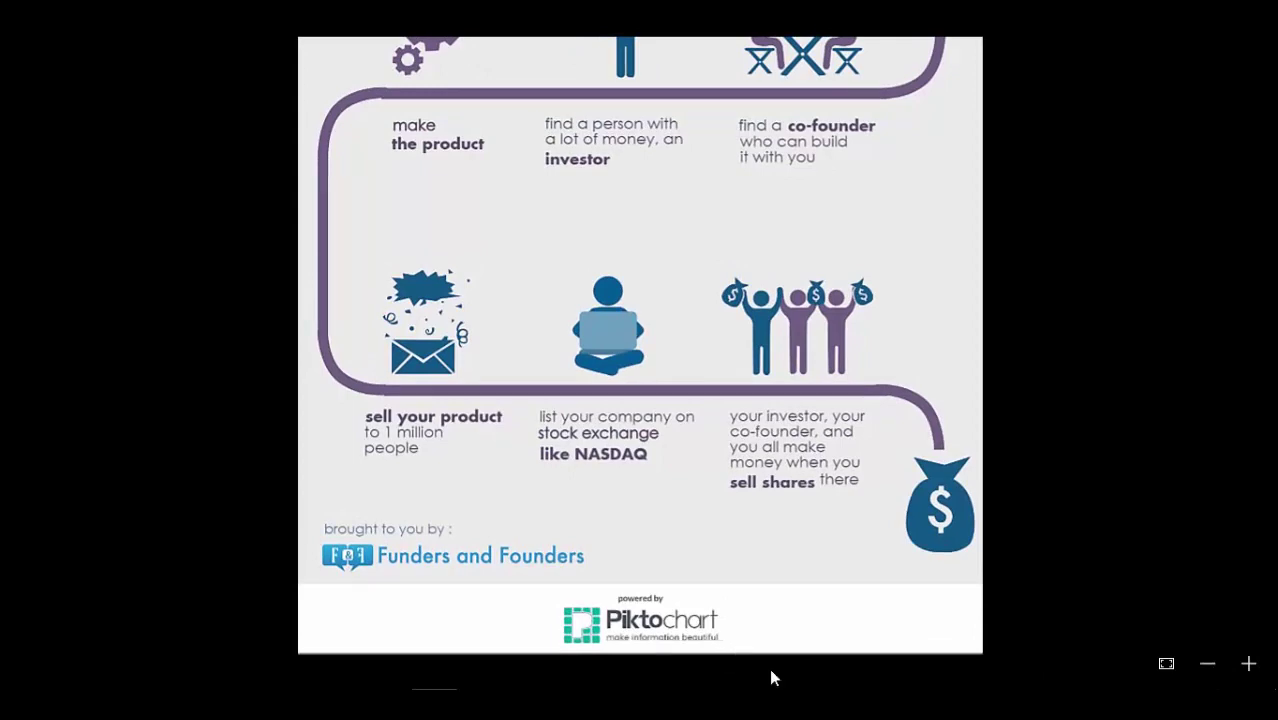
{"action": "left_click", "coordinate": [1219, 664]}
{"action": "left_click", "coordinate": [1208, 664]}
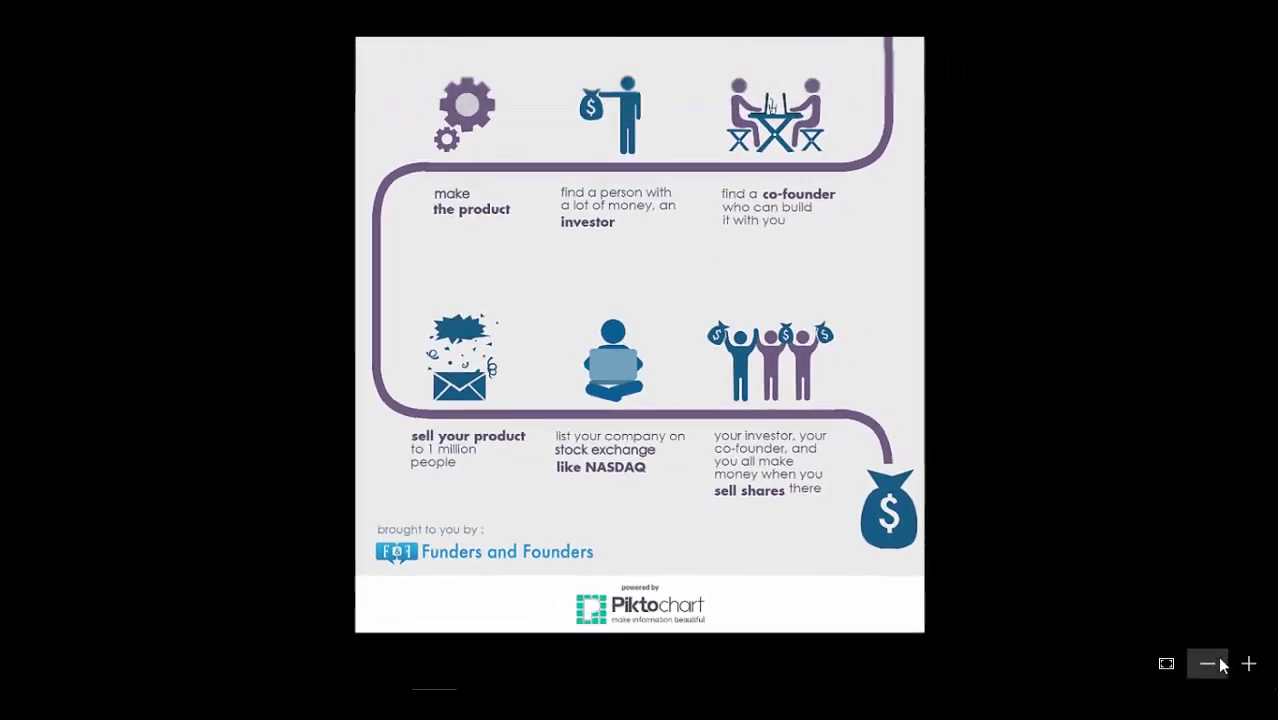
{"action": "scroll", "coordinate": [763, 650], "scroll_direction": "up", "scroll_amount": 5}
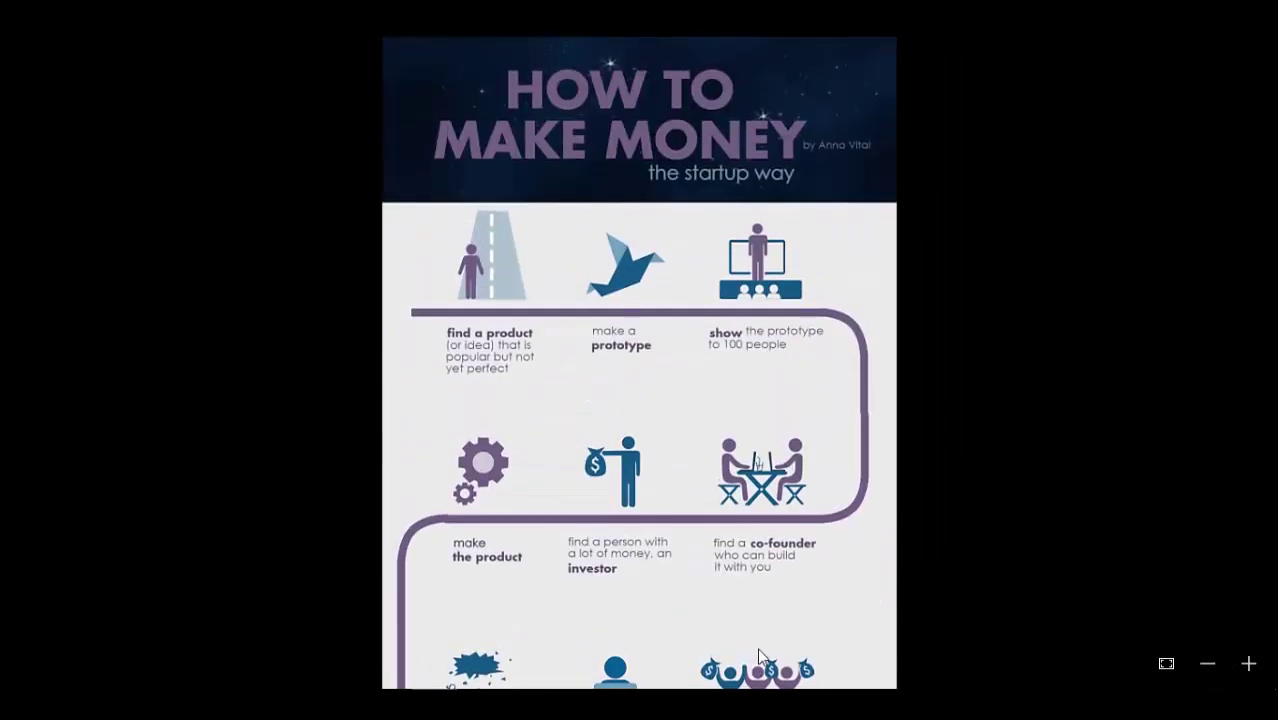
{"action": "scroll", "coordinate": [757, 656], "scroll_direction": "down", "scroll_amount": 2}
{"action": "scroll", "coordinate": [757, 656], "scroll_direction": "up", "scroll_amount": 2}
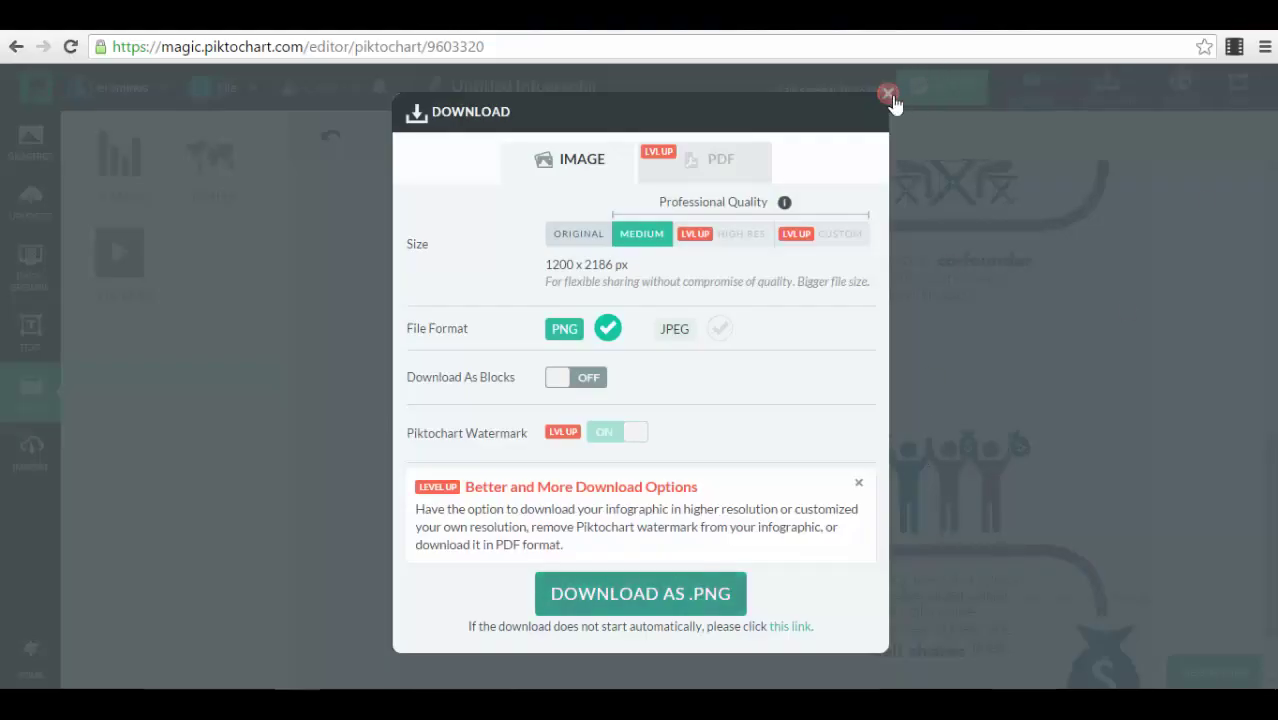
Return to Piktochart, close the download options and go back to the upper blocks of the infographic.
{"action": "left_click", "coordinate": [888, 95]}
{"action": "scroll", "coordinate": [722, 248], "scroll_direction": "up", "scroll_amount": 5}
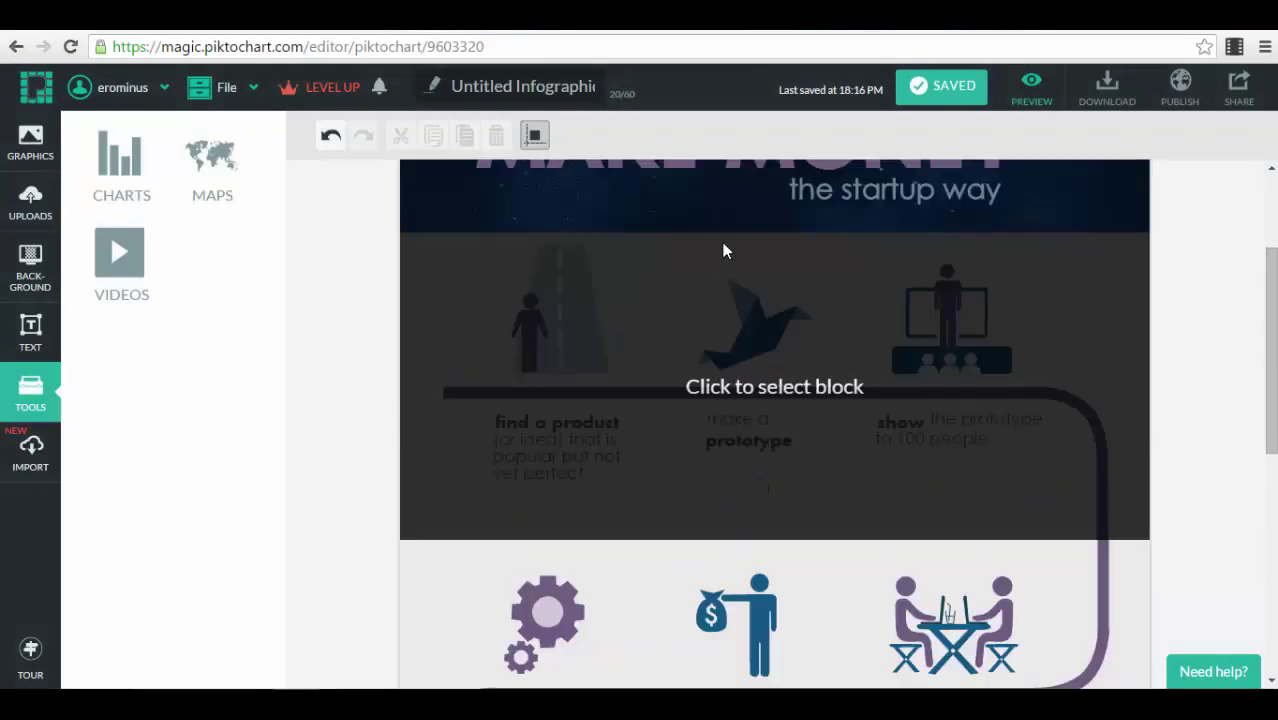